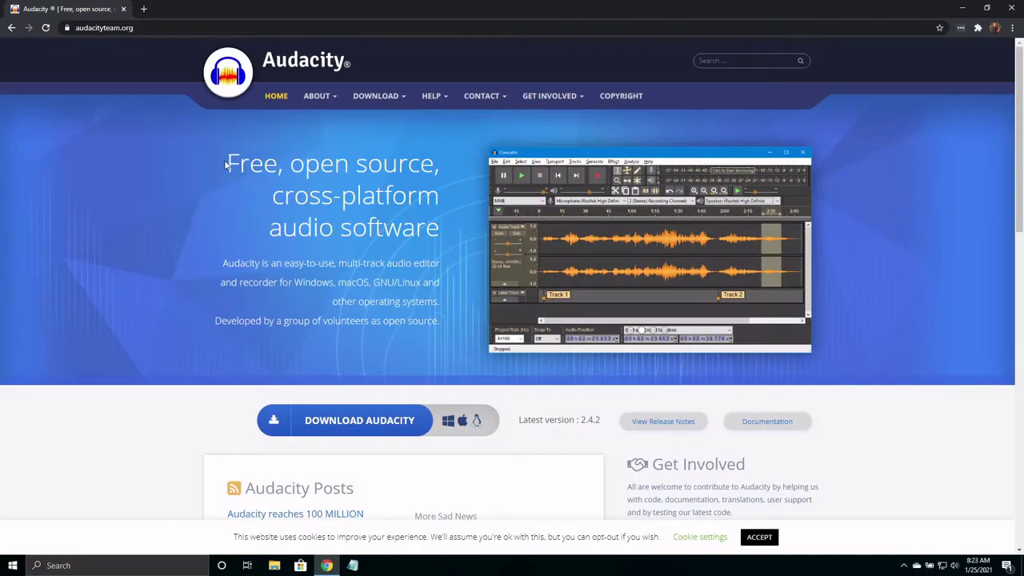
Go to the Windows download page on audacityteam.org
left_click_drag(229, 165, 441, 233)
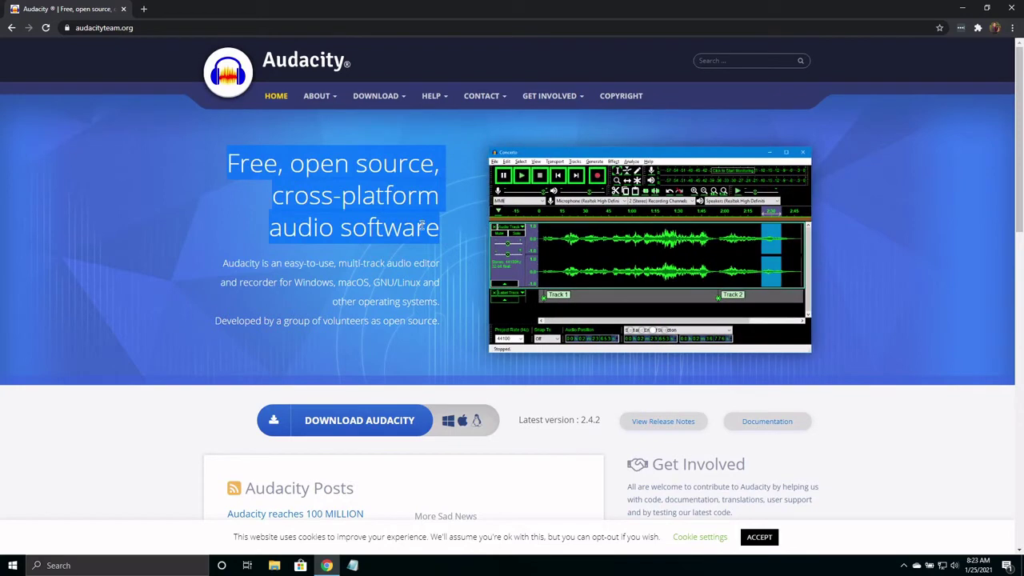
left_click(421, 227)
mouse_move(377, 96)
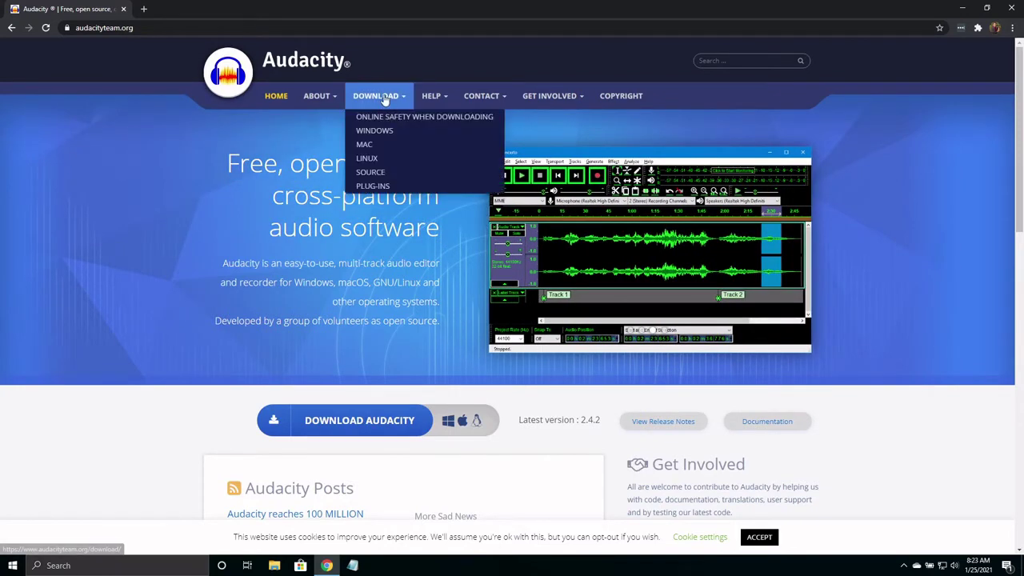
left_click(388, 132)
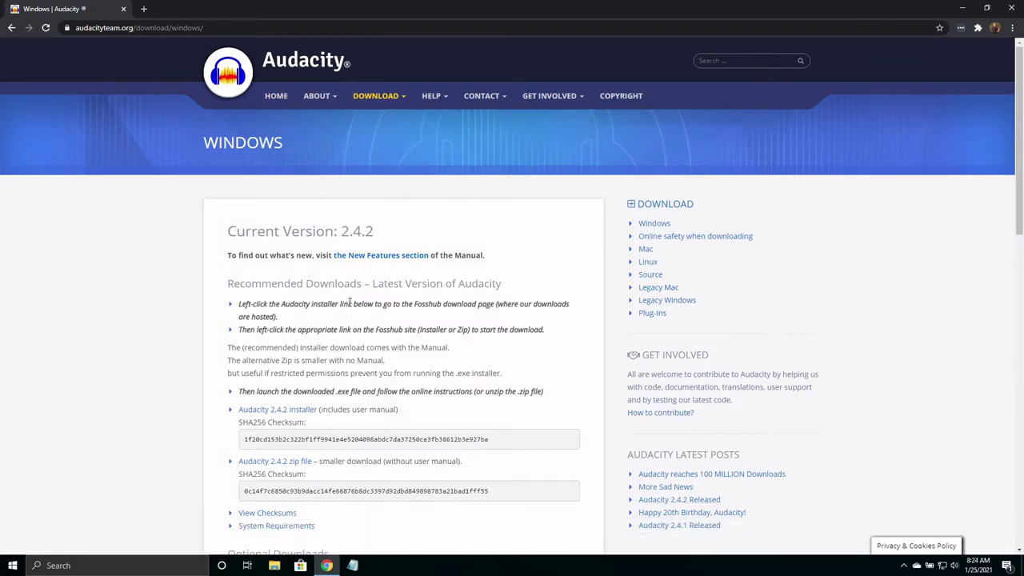
Download the Audacity 2.4.2 Windows Installer (audacity-win-2.4.2.exe) from FossHub
scroll(350, 303, "down", 1)
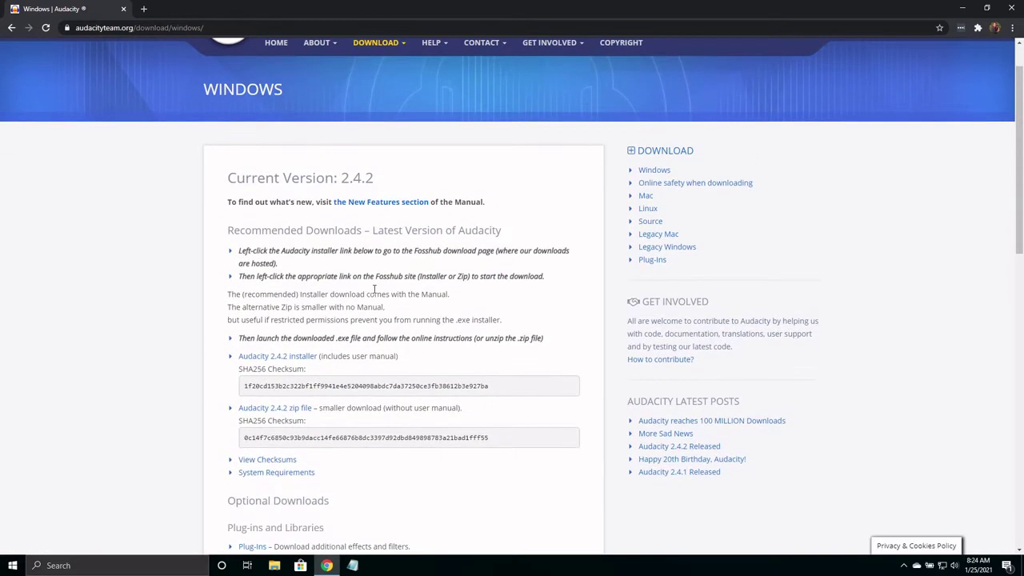
left_click(292, 360)
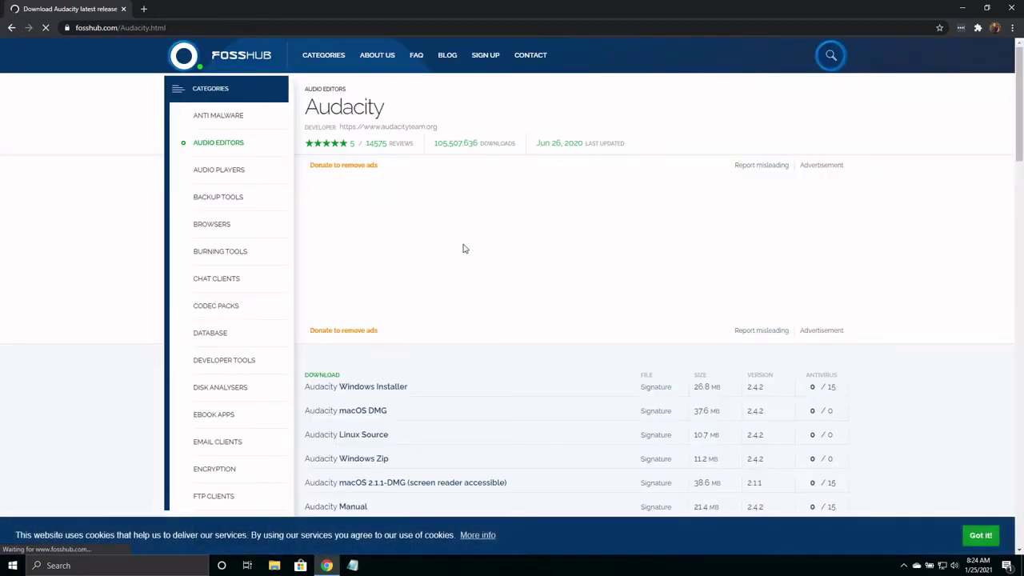
scroll(472, 316, "down", 1)
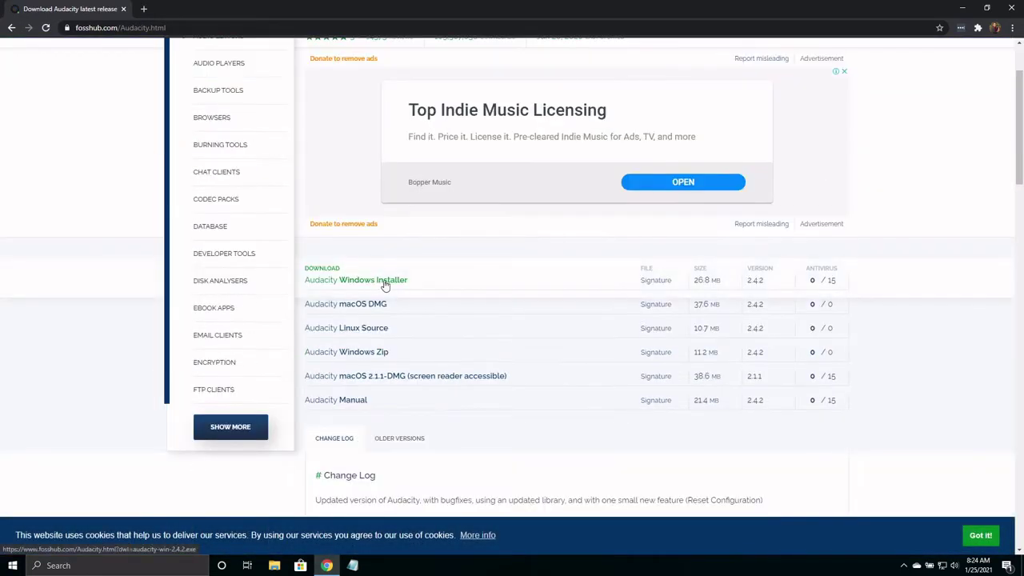
left_click(485, 282)
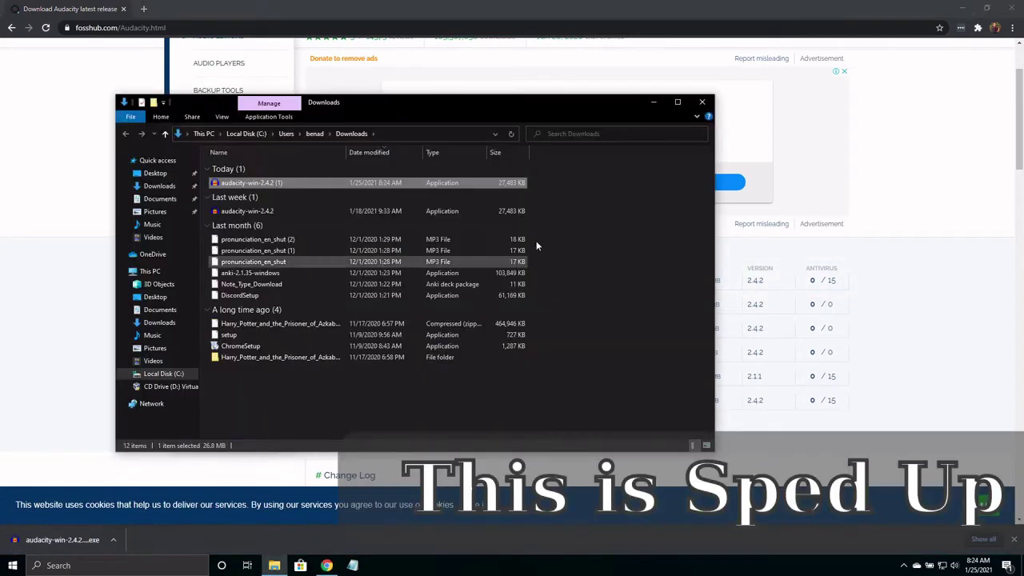
Install and launch Audacity, dismiss the Crash Recovery and Welcome dialogs, and maximize the window
double_click(256, 180)
left_click(450, 356)
left_click(571, 369)
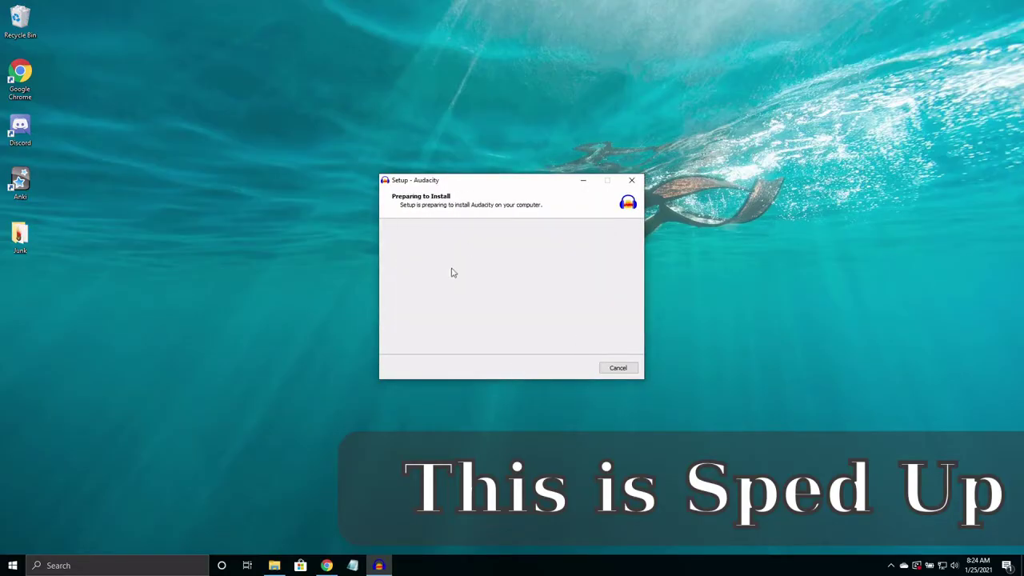
left_click(571, 368)
left_click(498, 348)
left_click(624, 264)
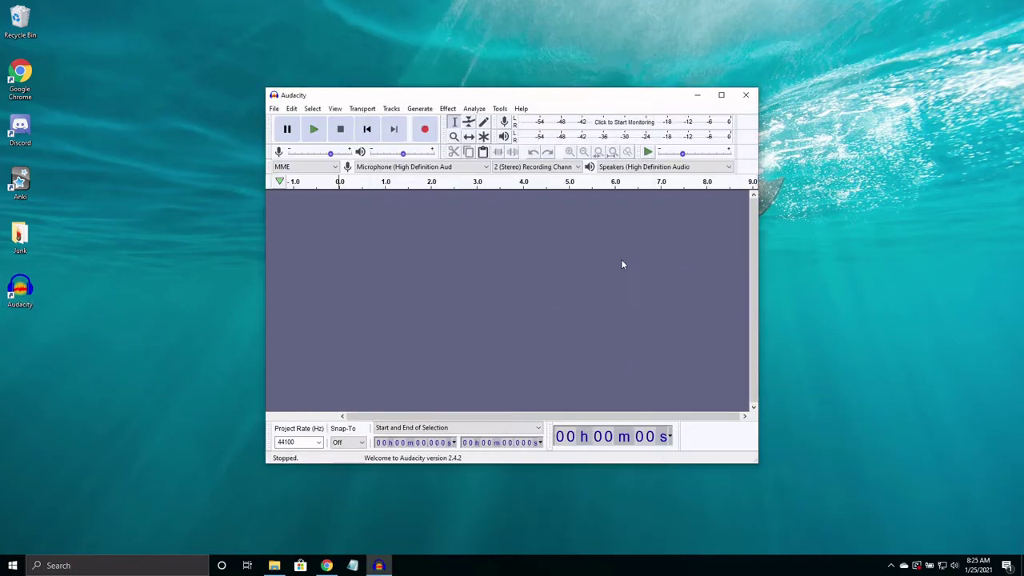
double_click(519, 96)
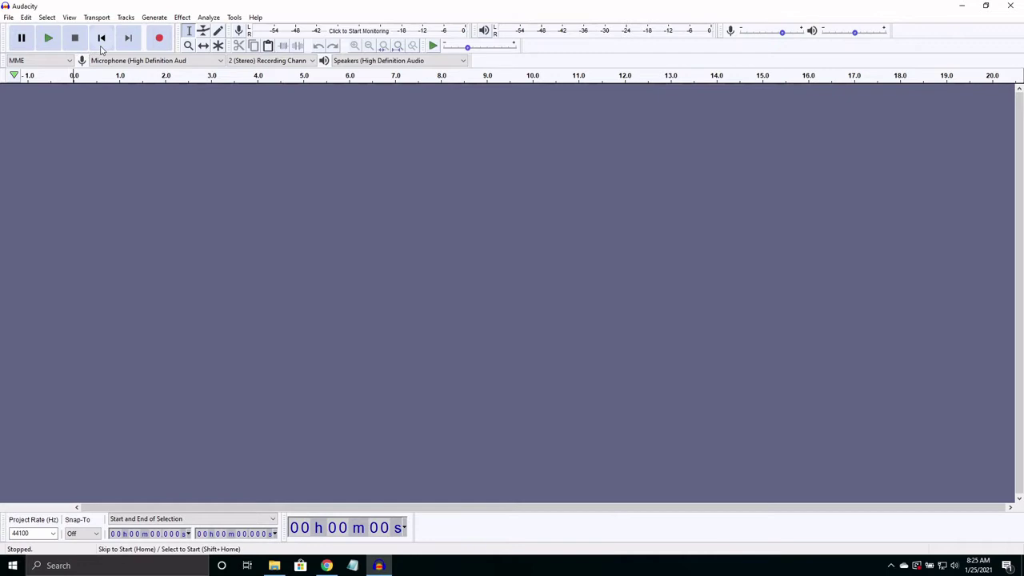
Make a test recording, set Recording Channels to 1 (Mono), and delete the stereo test track
left_click(159, 38)
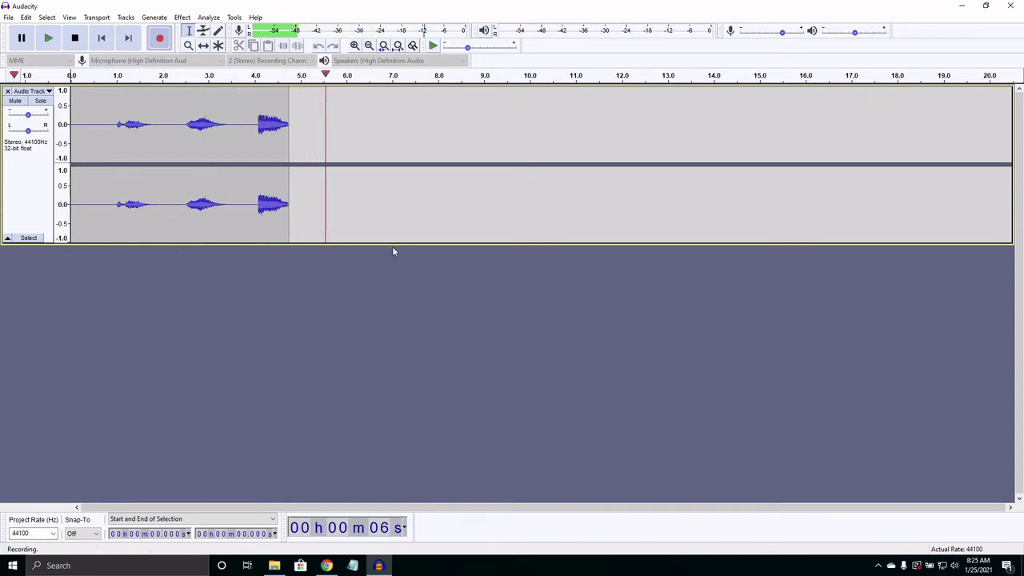
key("space")
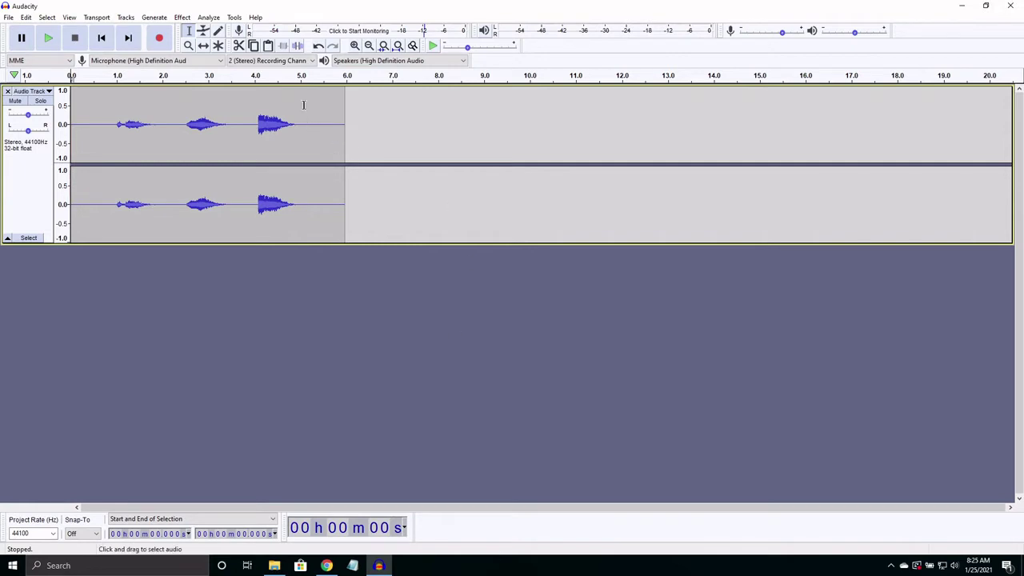
left_click(295, 61)
left_click(297, 75)
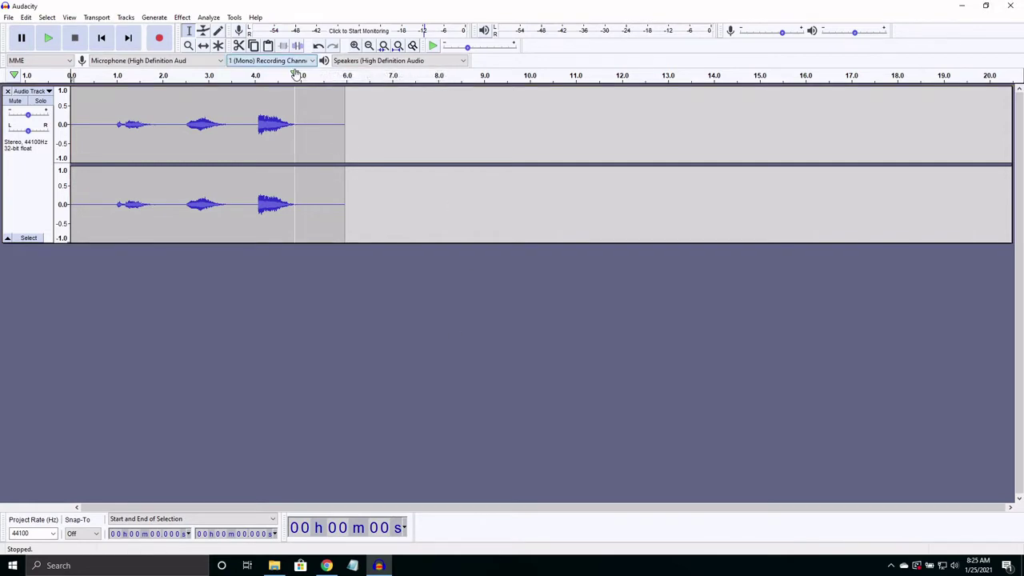
left_click(7, 92)
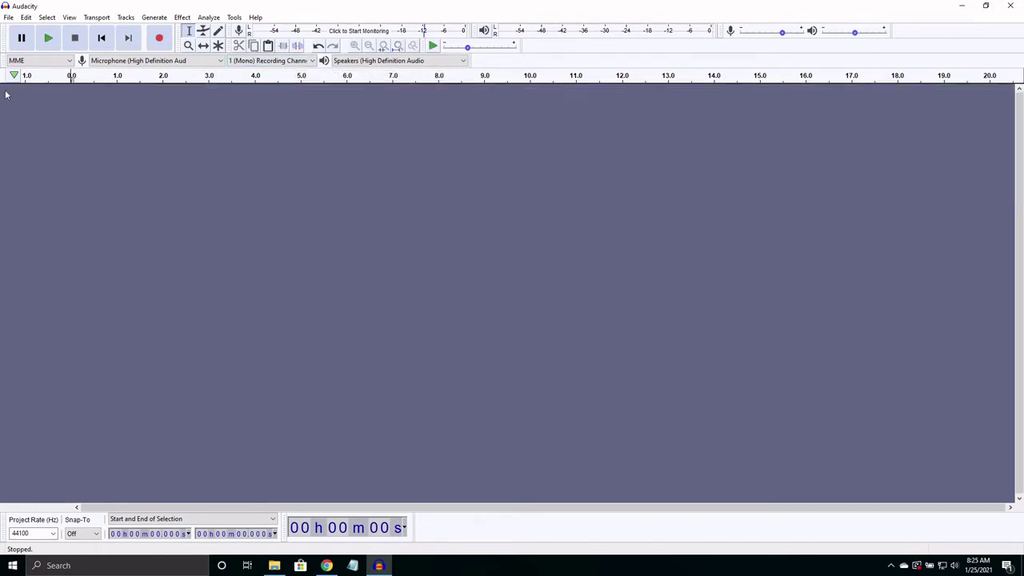
Record a mono take, undo it, and record a fresh mono take
key("r")
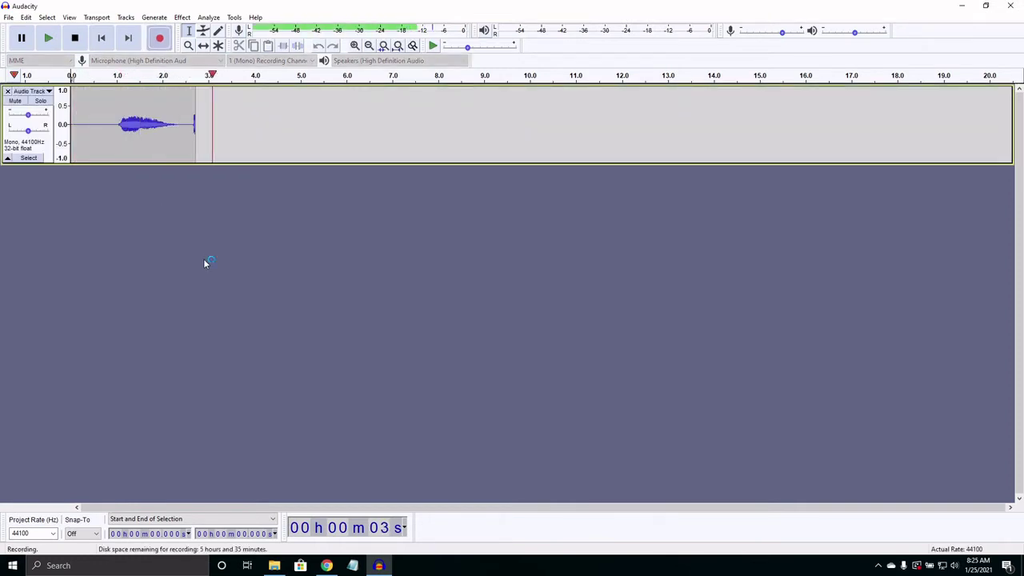
key("space")
key("ctrl+z")
key("r")
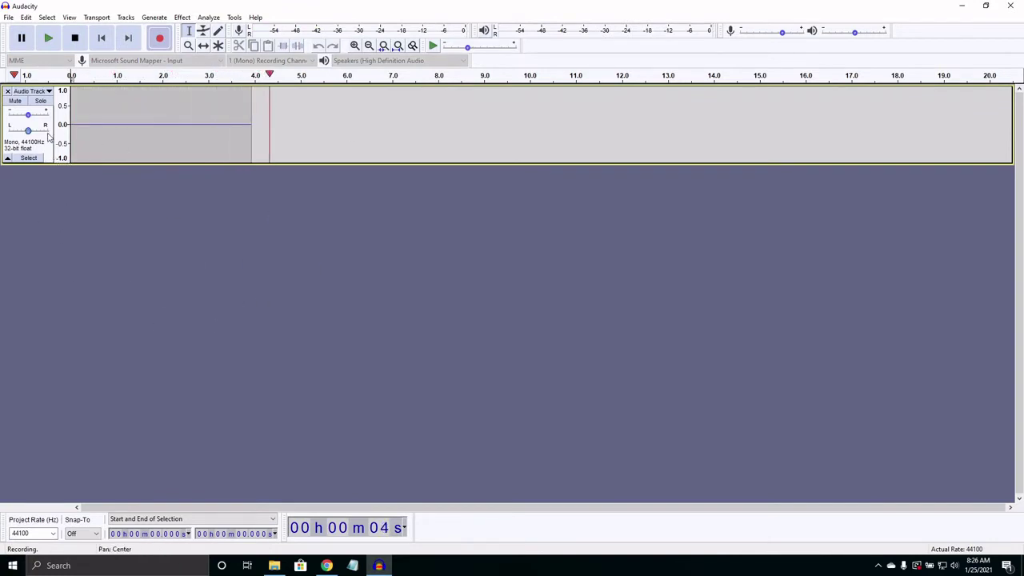
key("space")
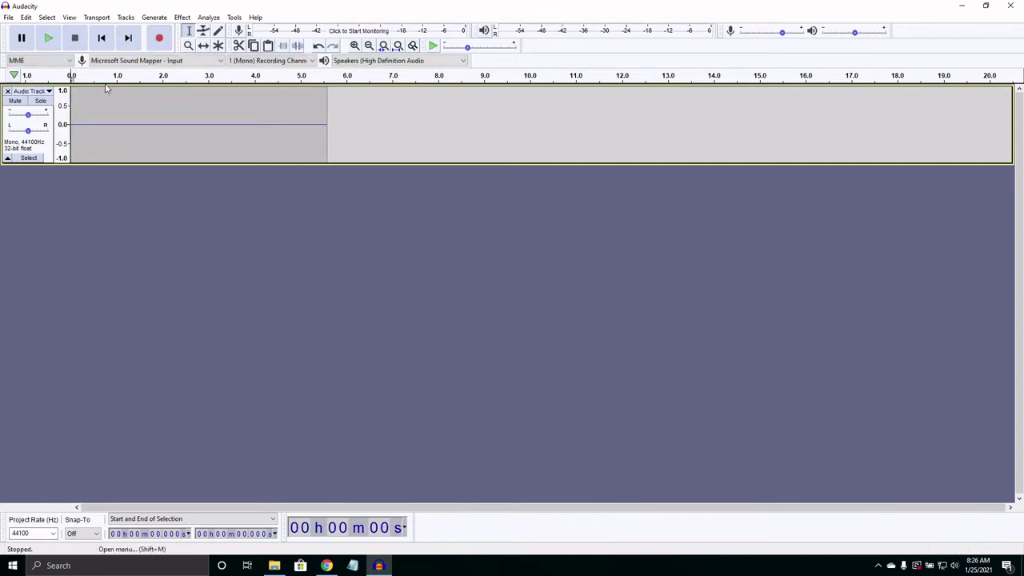
Keep Microphone as the recording device and resume recording from about 5.65 s
left_click(142, 61)
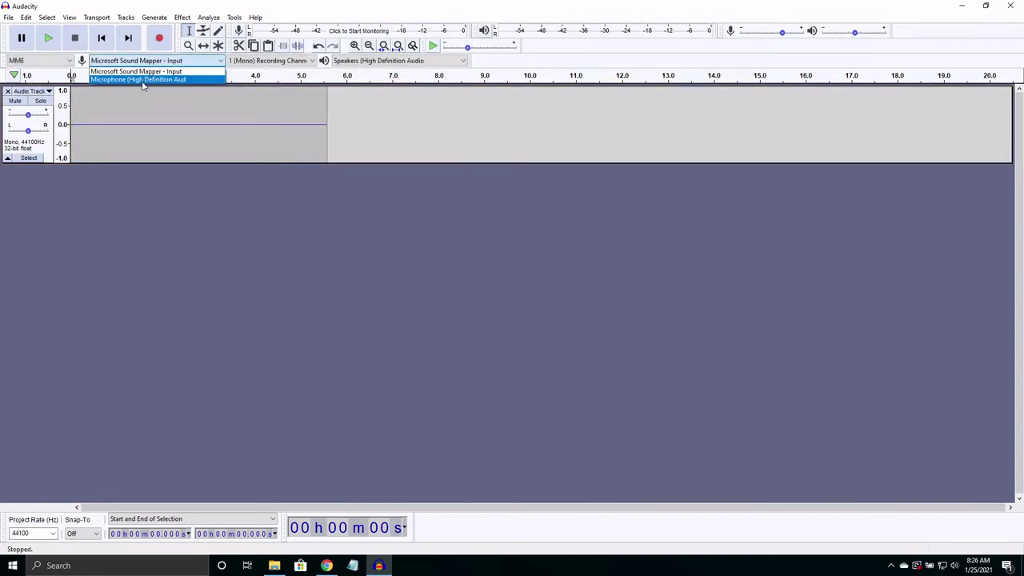
left_click(311, 227)
left_click(324, 151)
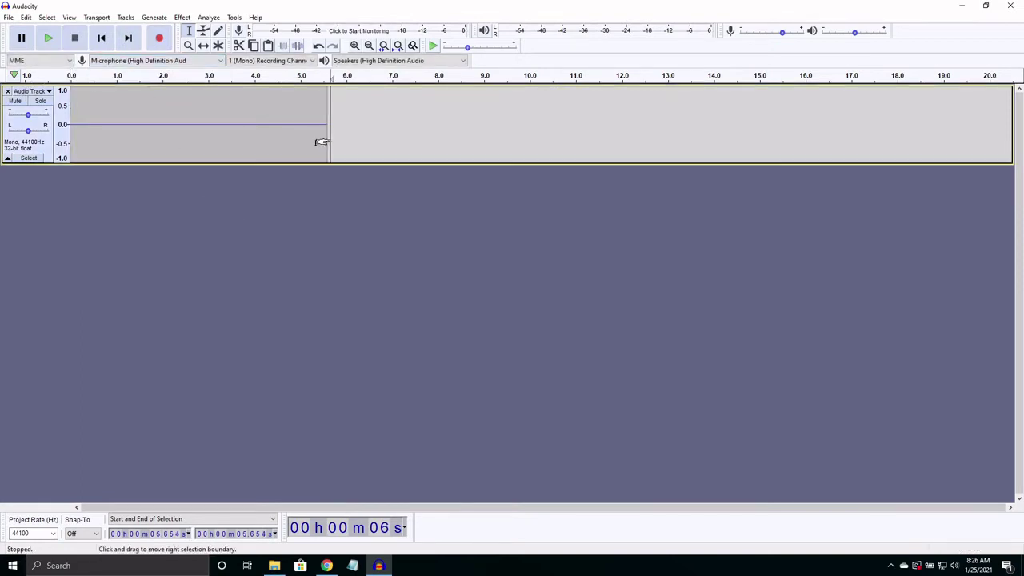
left_click(159, 37)
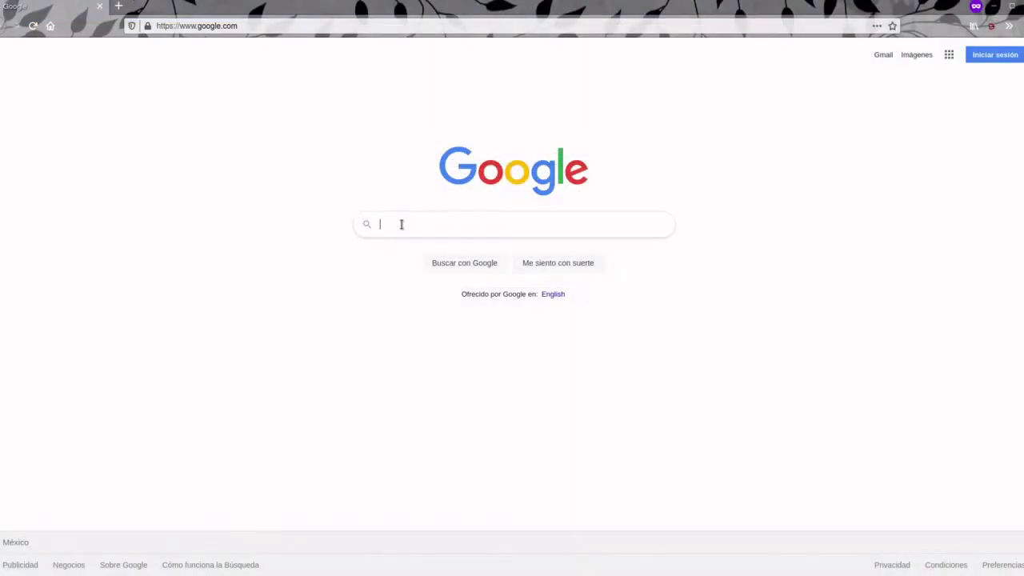
Enter 'how to record desktop audio with audacity on wi' in Google, using the first suggestion
type("How to record ")
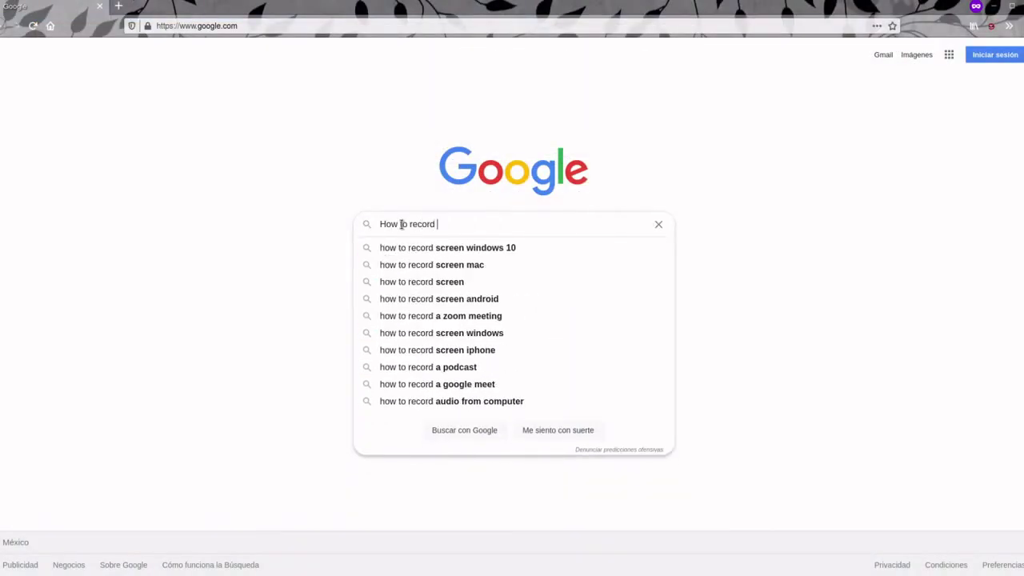
type("desktop ")
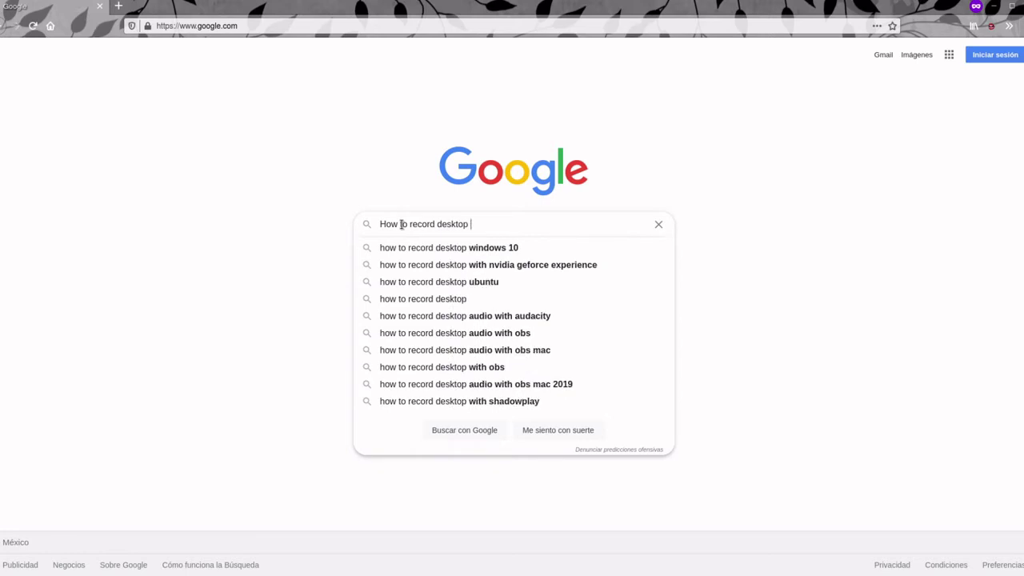
type("audio with")
key("Down")
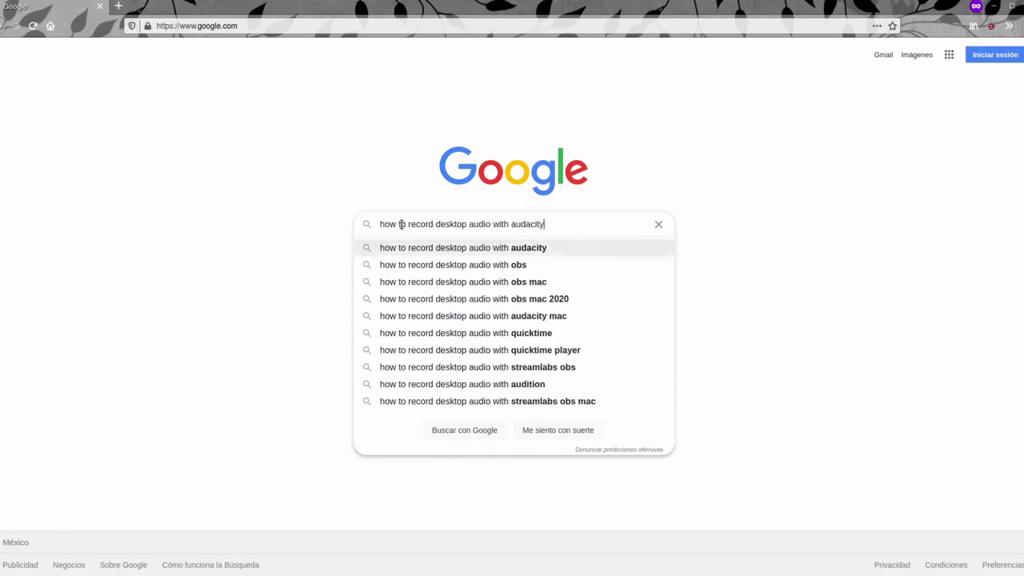
type("on")
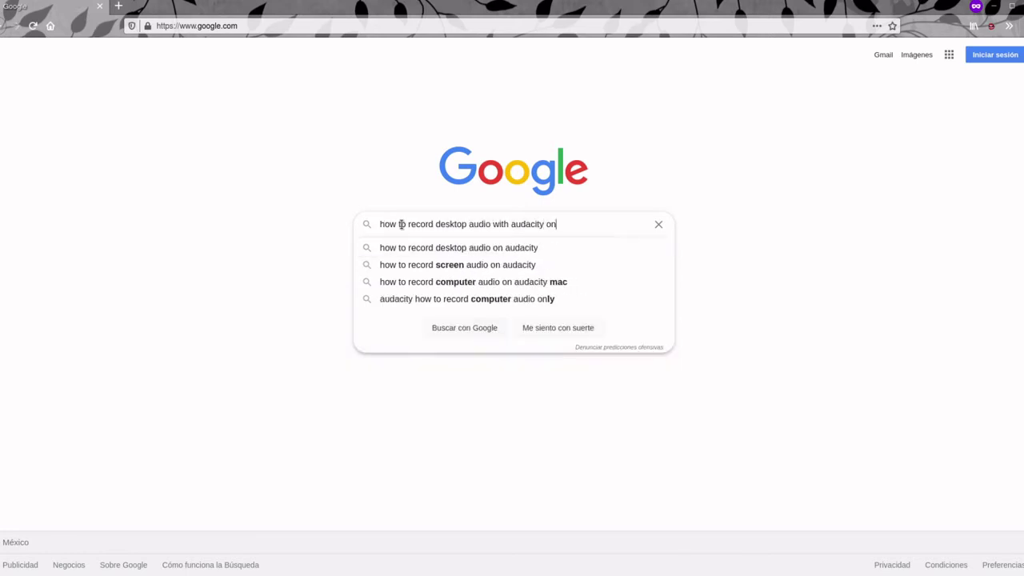
type(" wi")
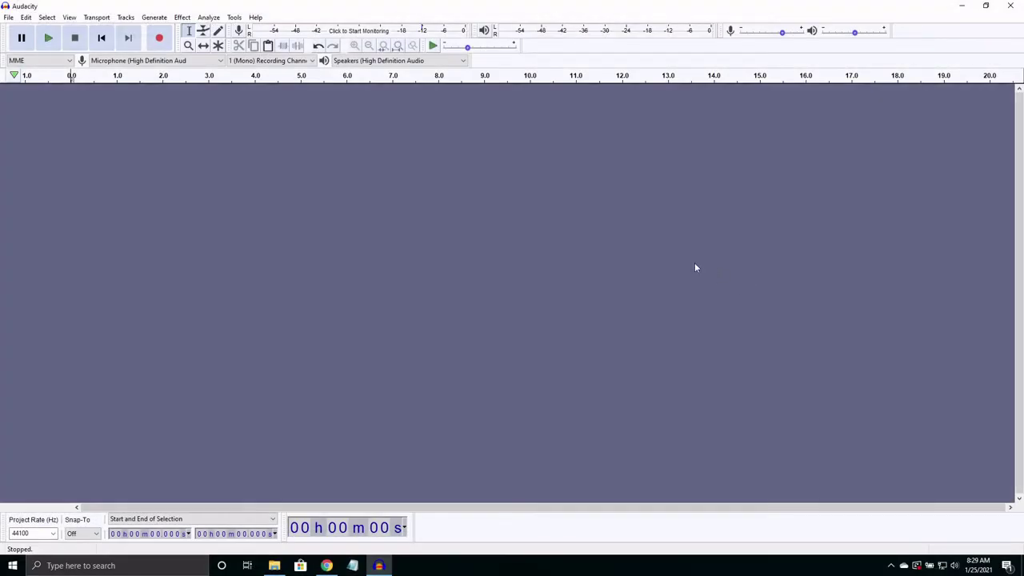
Set the audio host to Windows WASAPI and the recording device to Speakers (loopback)
left_click(69, 62)
left_click(55, 86)
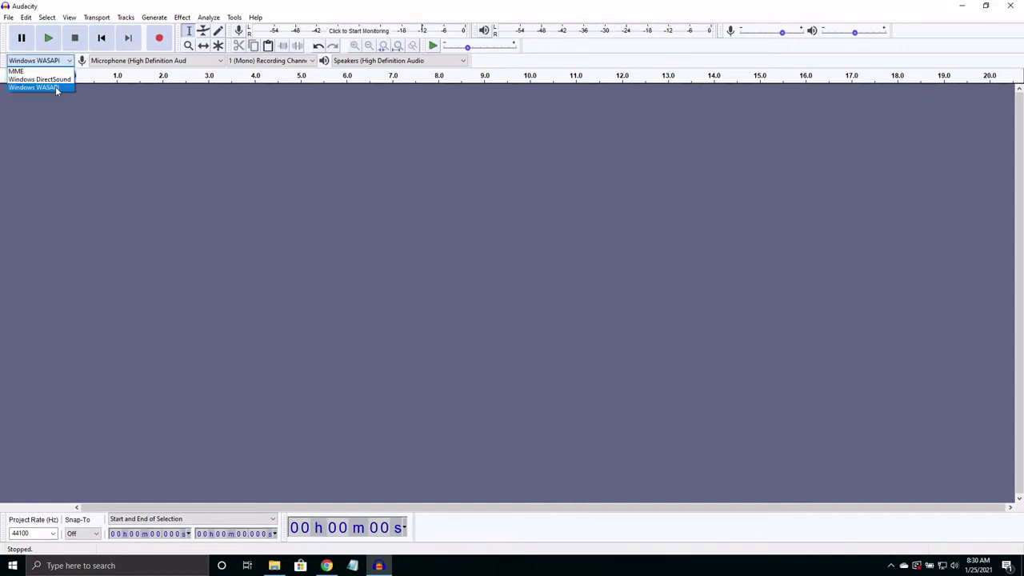
left_click(160, 60)
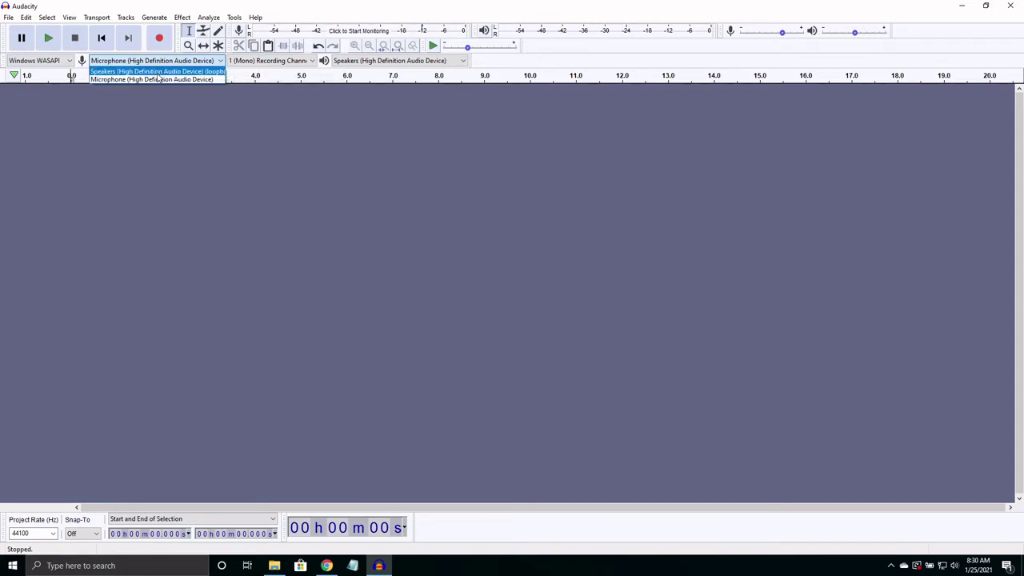
left_click(157, 72)
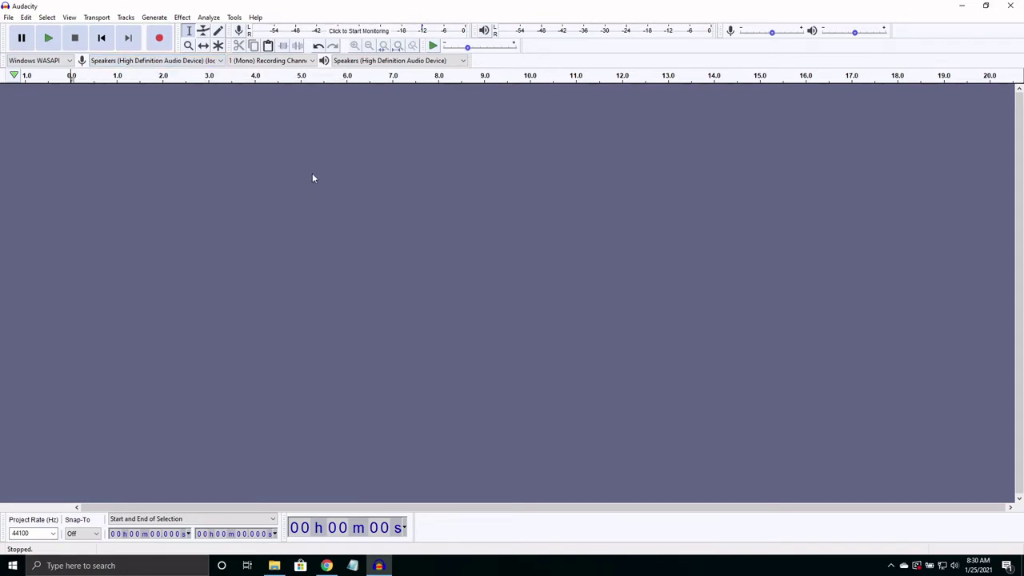
Open youtube.com in Chrome incognito and search for 'pbs newshour'
key("r")
left_click(327, 566)
type("youtube.com")
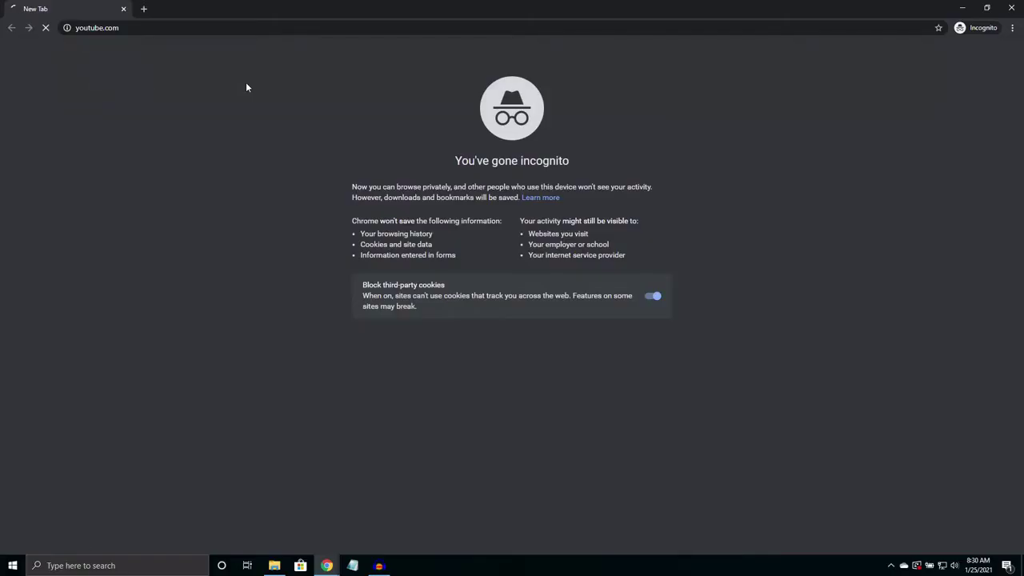
key("Return")
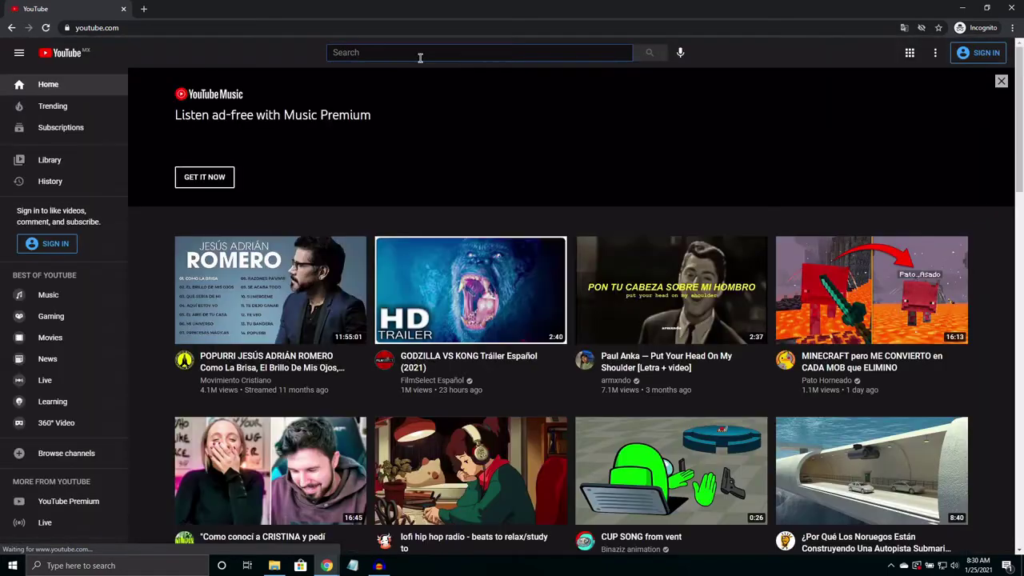
left_click(412, 52)
type("pbs newshour")
key("Return")
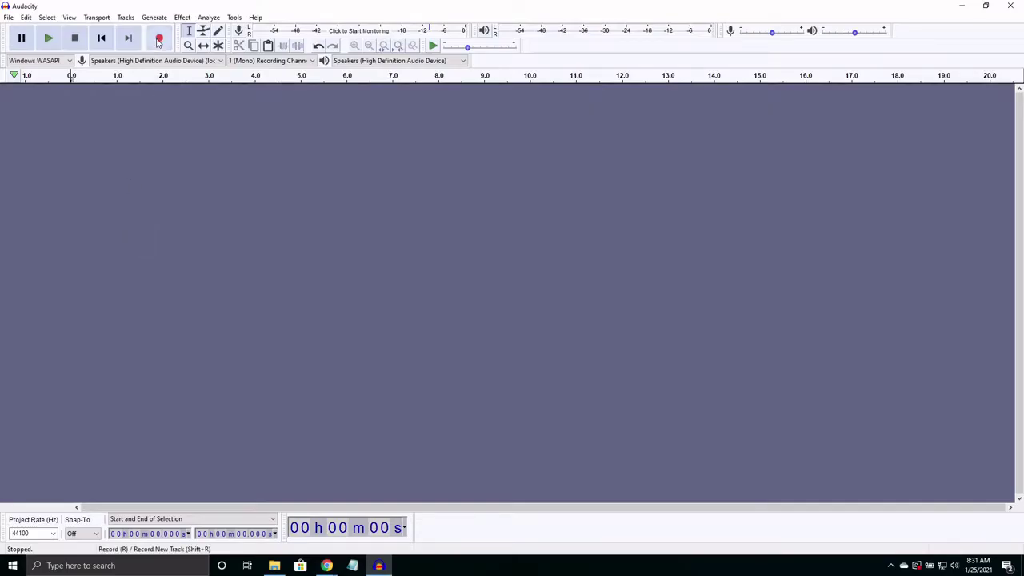
Record in Audacity while the PBS NewsHour Weekend episode plays, then pause the video at 2:56
left_click(159, 38)
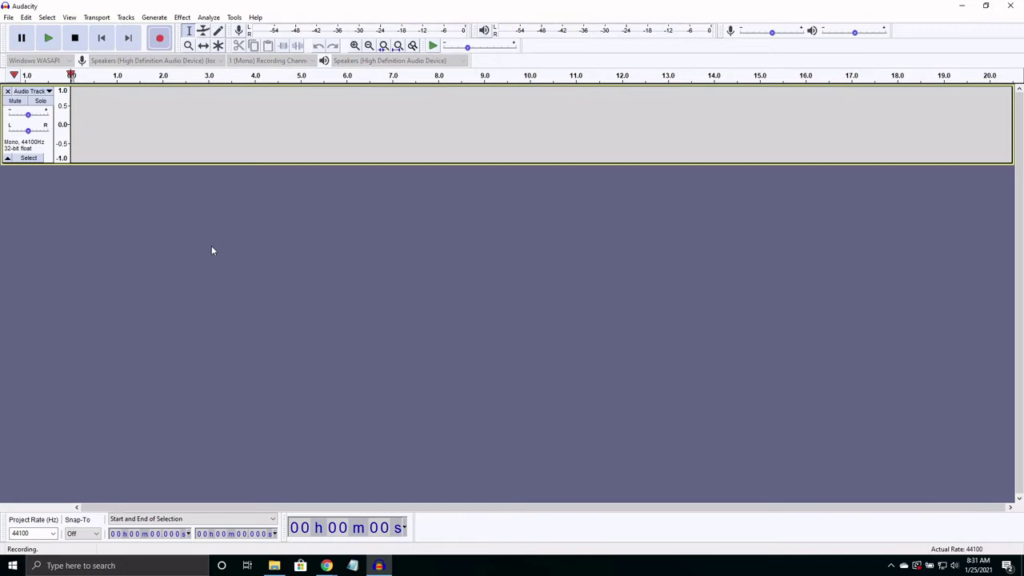
left_click_drag(289, 12, 290, 86)
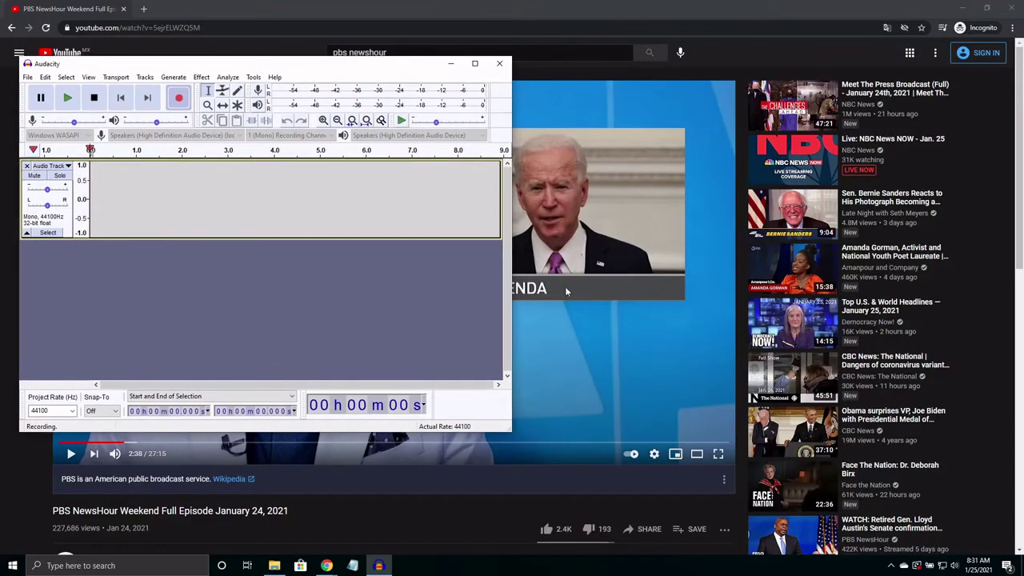
left_click(563, 387)
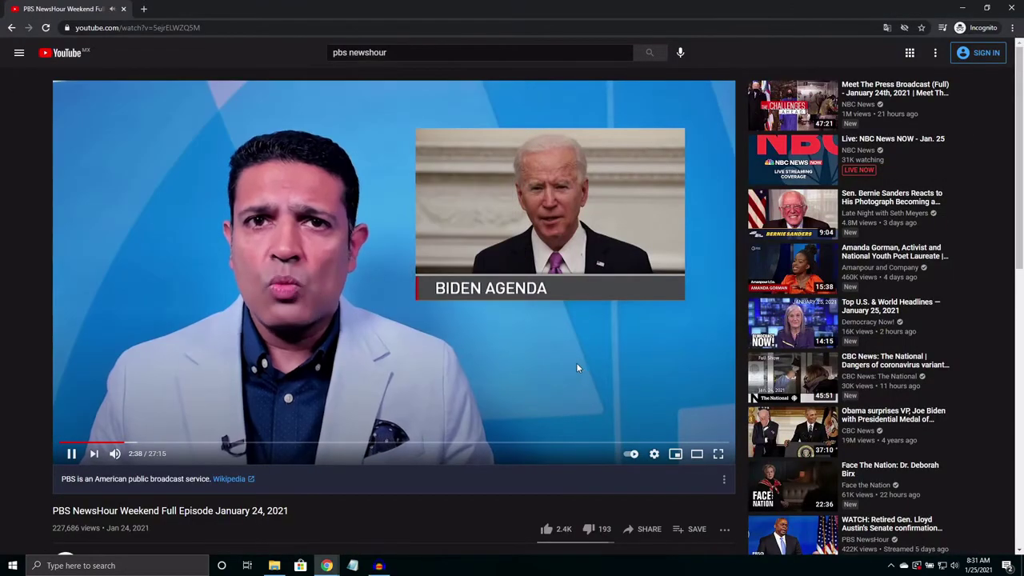
key("alt+Tab")
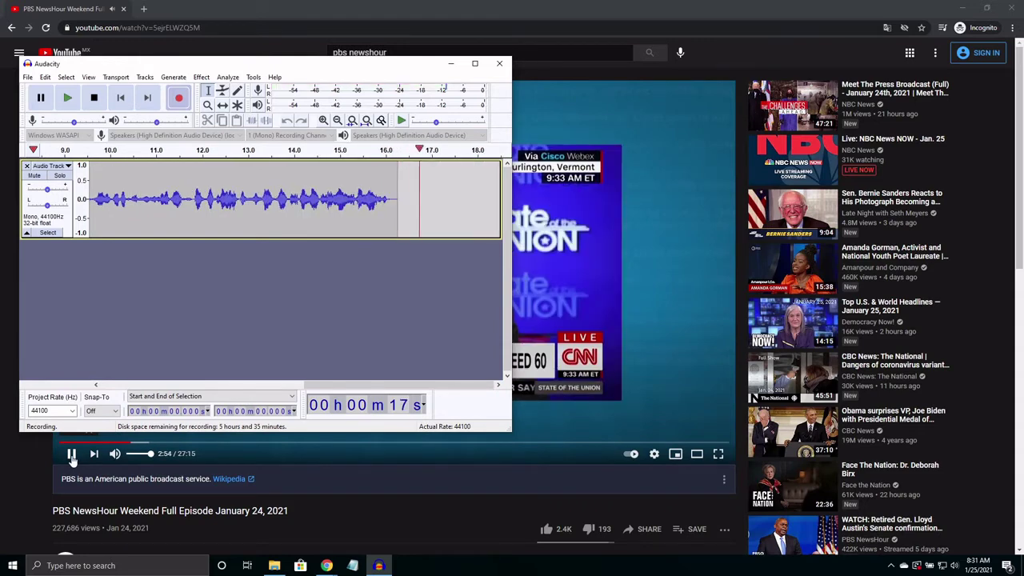
left_click(71, 454)
left_click(71, 454)
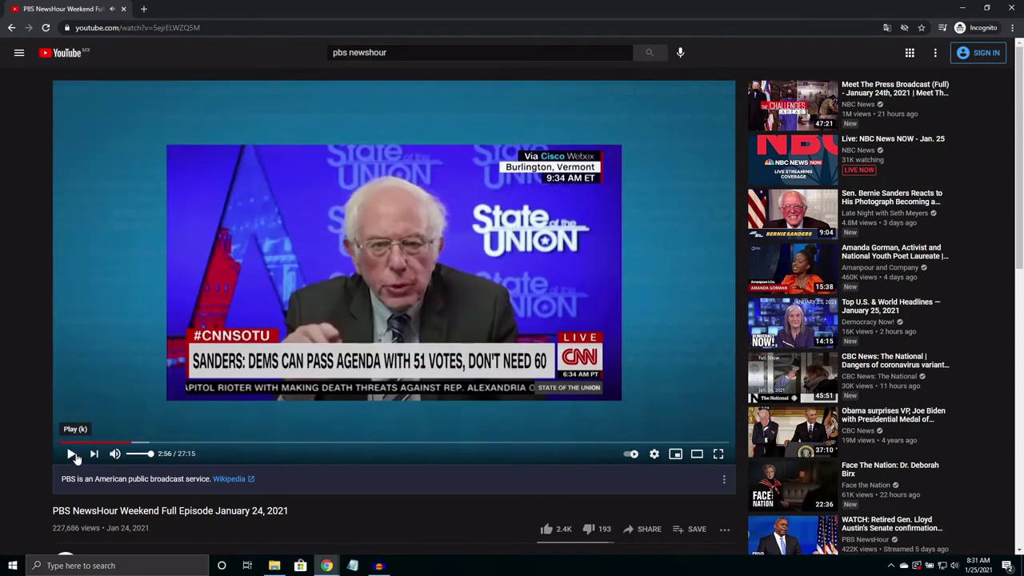
Maximize Audacity, stop recording, and play back the news audio from about 7.6 seconds
key("alt+Tab")
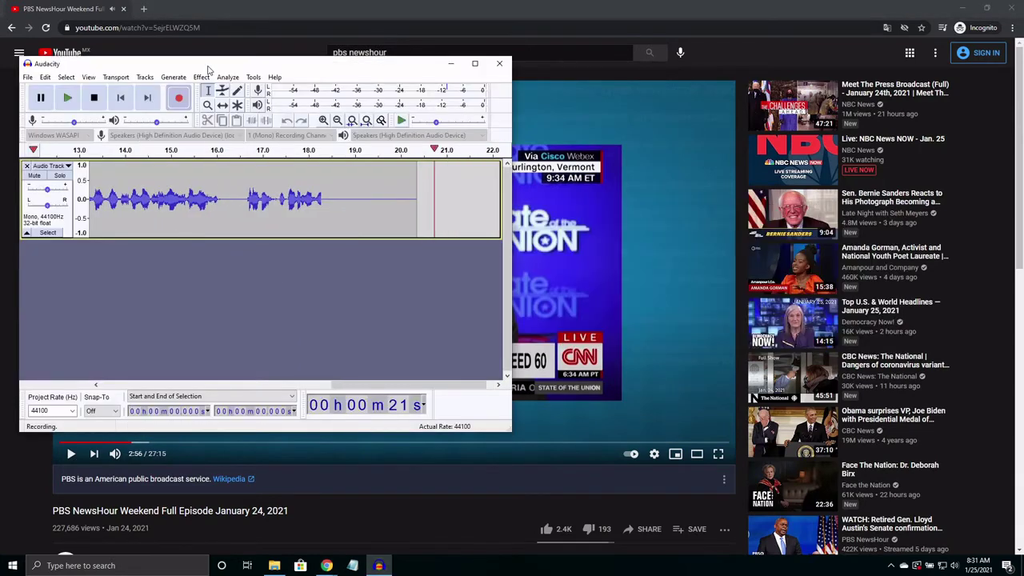
key("super+Up")
left_click(74, 38)
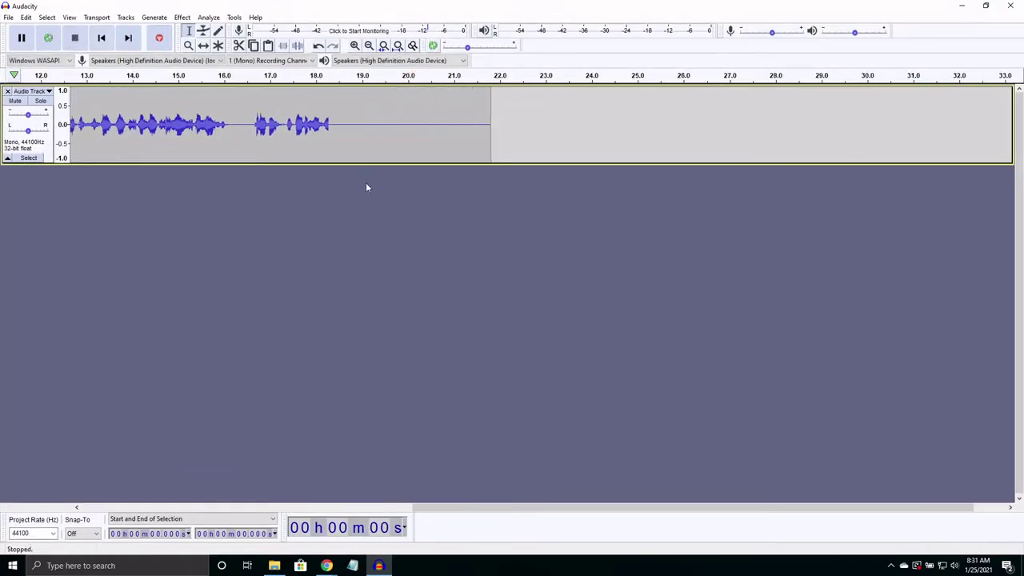
scroll(372, 180, "left", 2)
left_click(185, 123)
key("space")
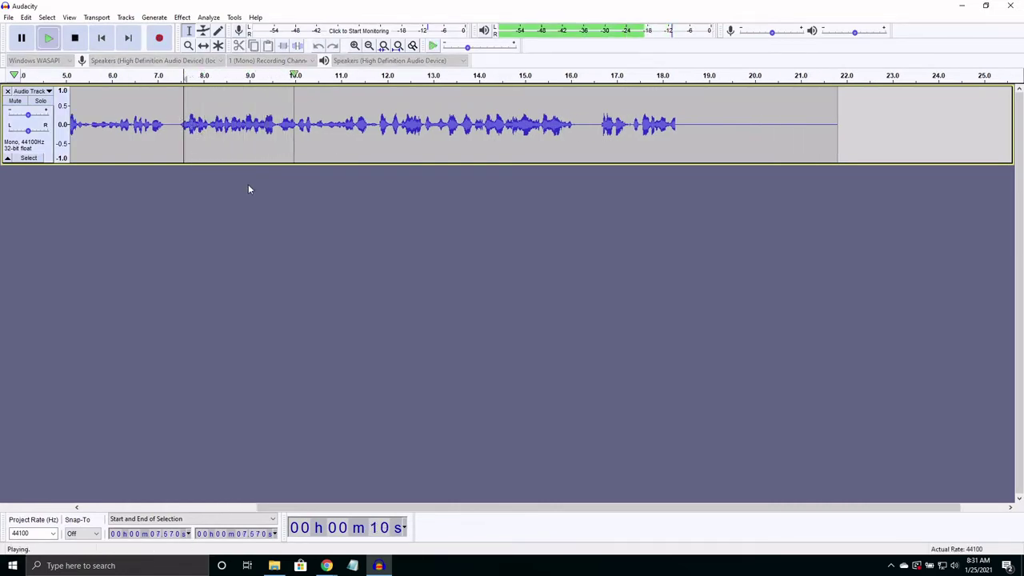
key("space")
Place the cursor at about 1.3 seconds, then open and close the track's dropdown menu
scroll(255, 192, "left", 5)
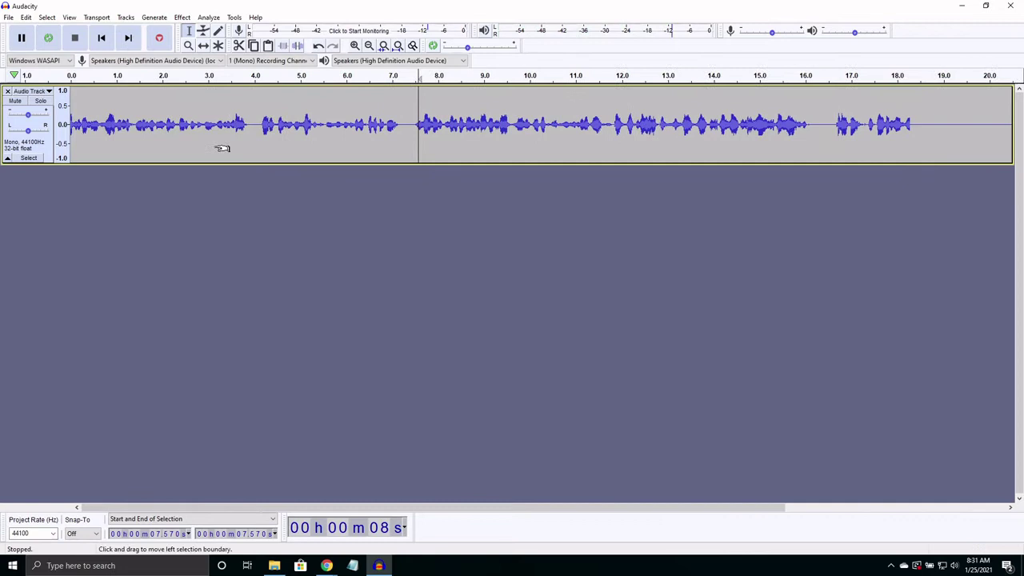
left_click(128, 118)
left_click(42, 93)
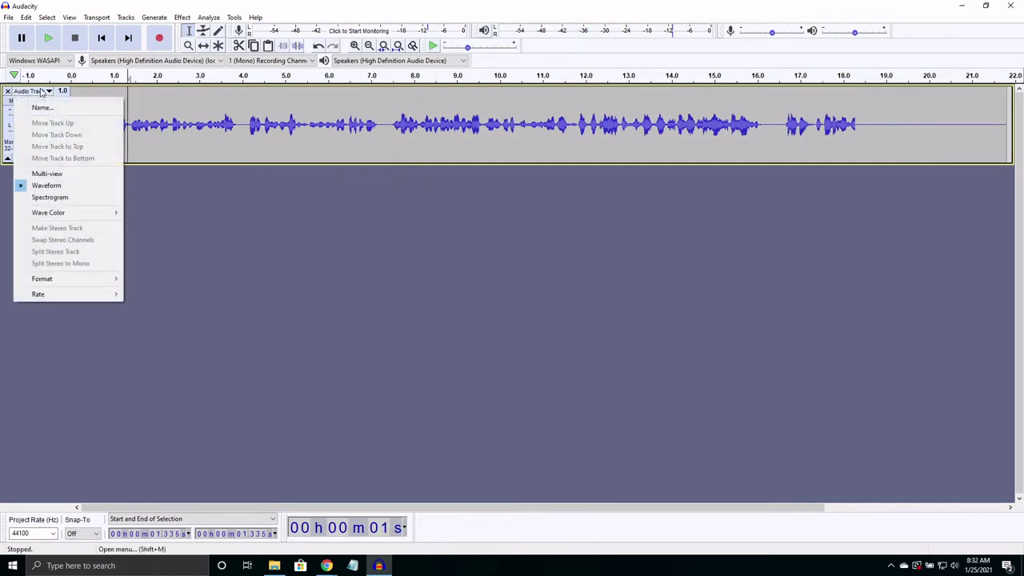
left_click(40, 94)
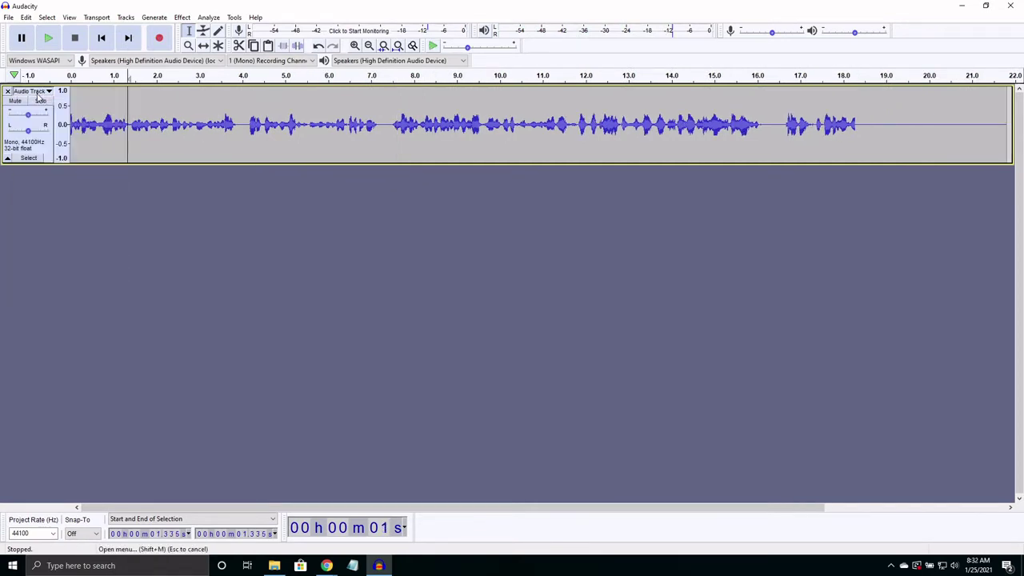
left_click(40, 95)
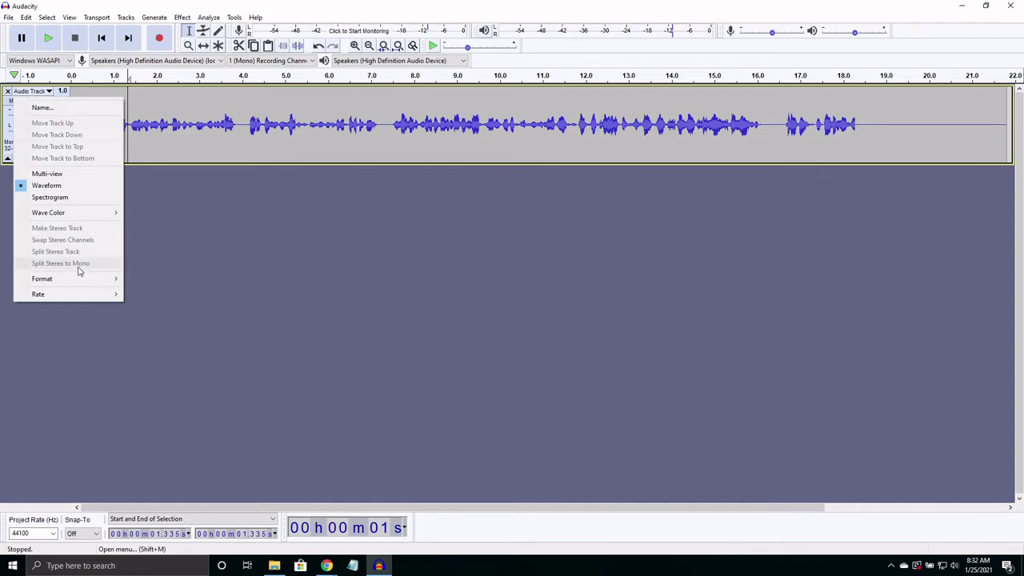
left_click(273, 269)
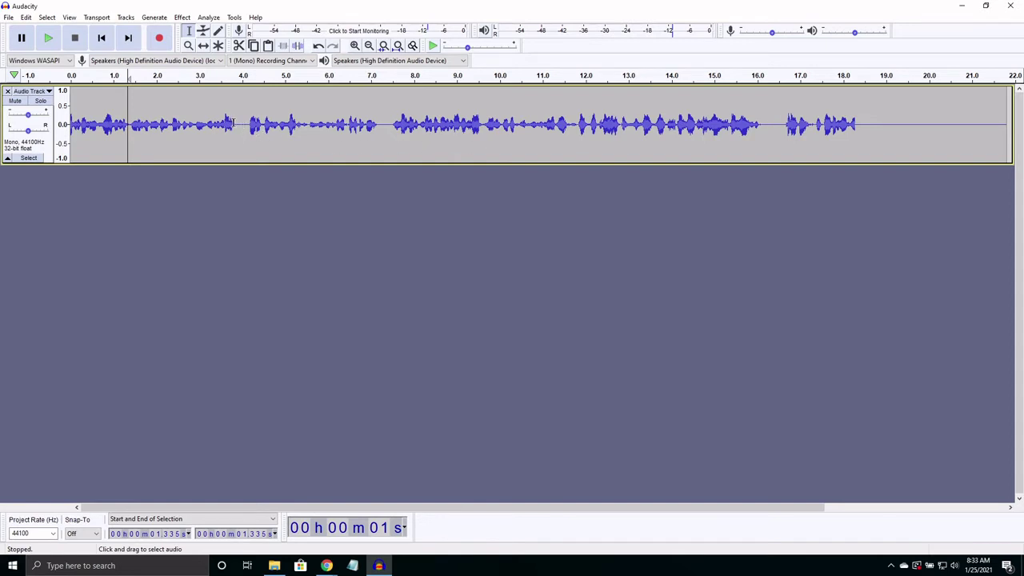
Select the audio from about 4.0 to 7.4 seconds, preview it, and copy it
left_click_drag(385, 124, 243, 135)
key("space")
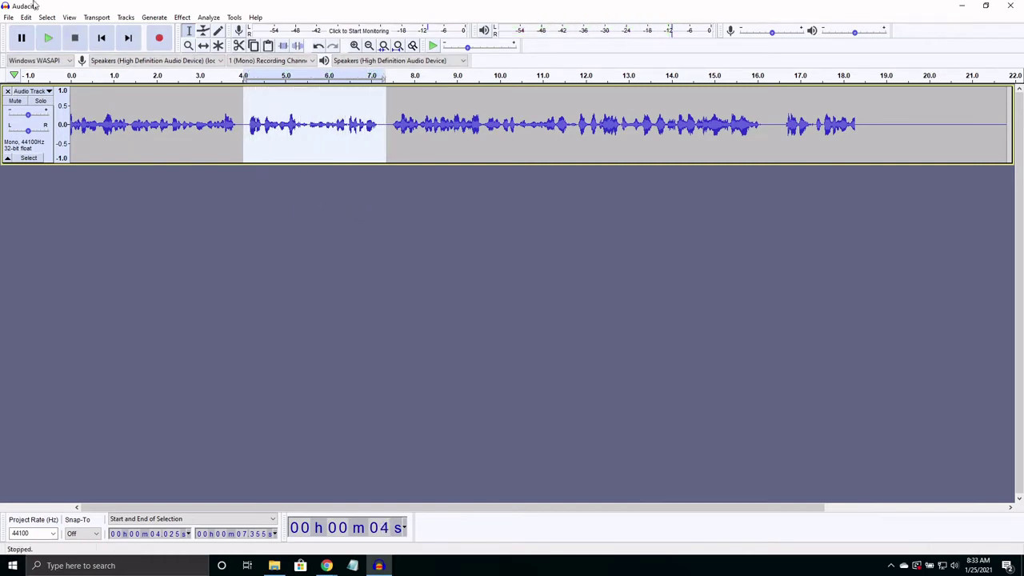
left_click(8, 17)
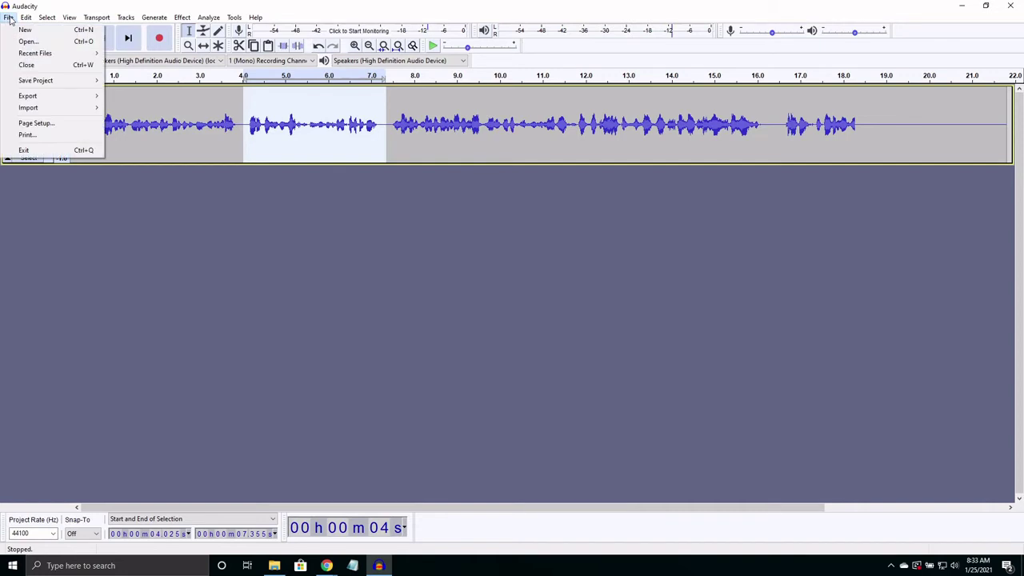
mouse_move(27, 18)
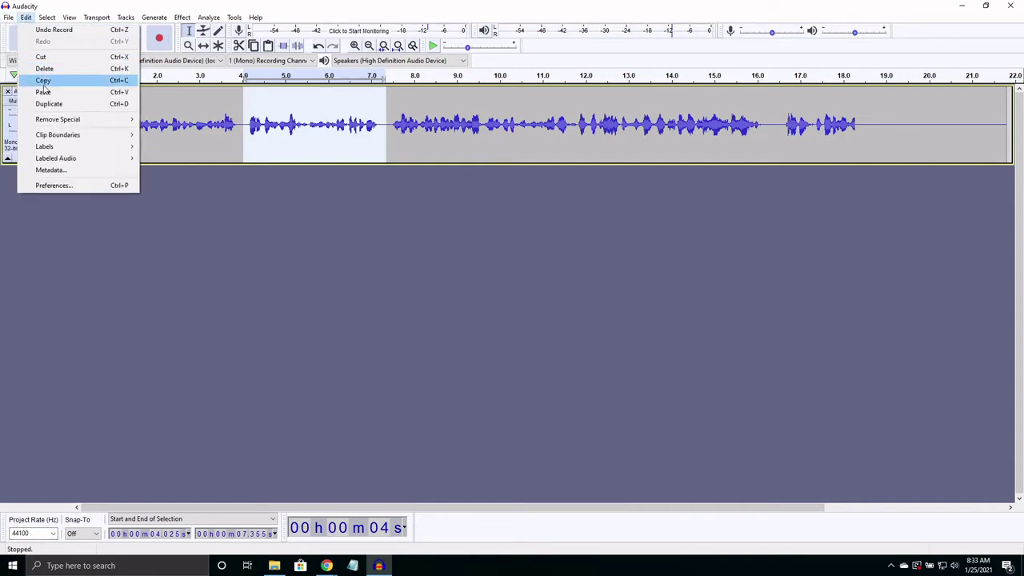
left_click(102, 81)
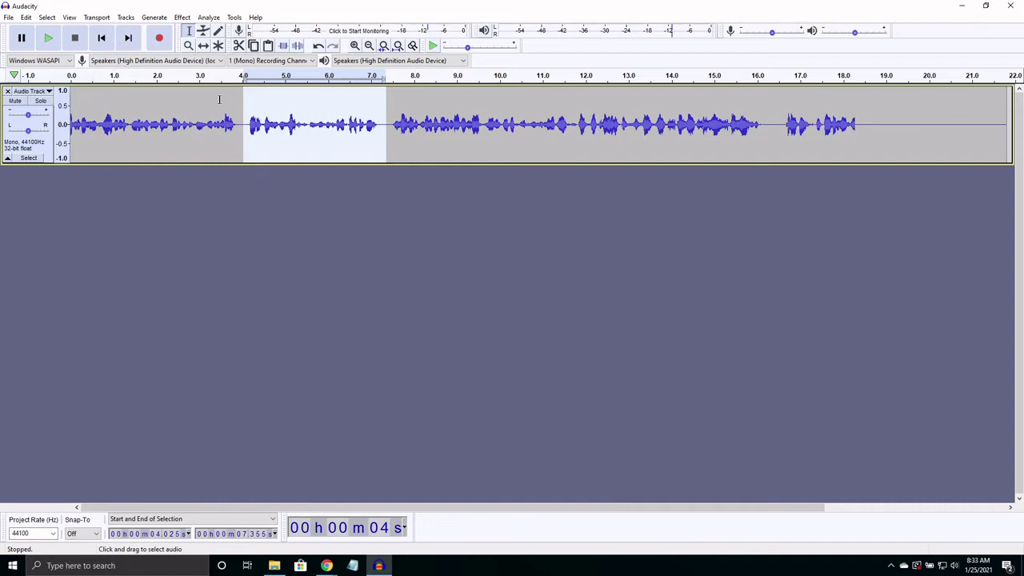
Paste the copied passage at 7.28 seconds and play back 4.0–10.7 seconds
left_click(384, 128)
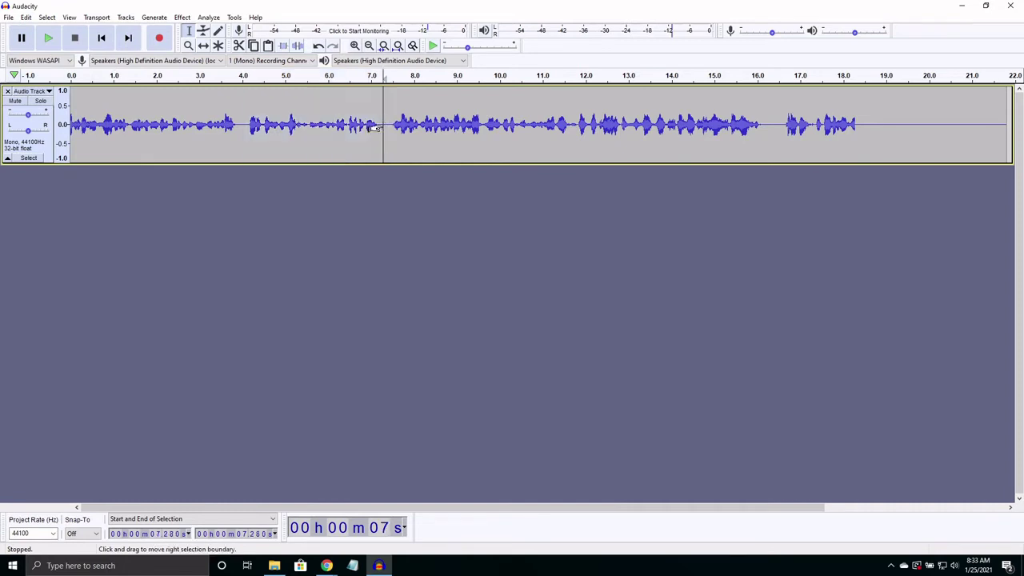
left_click(26, 18)
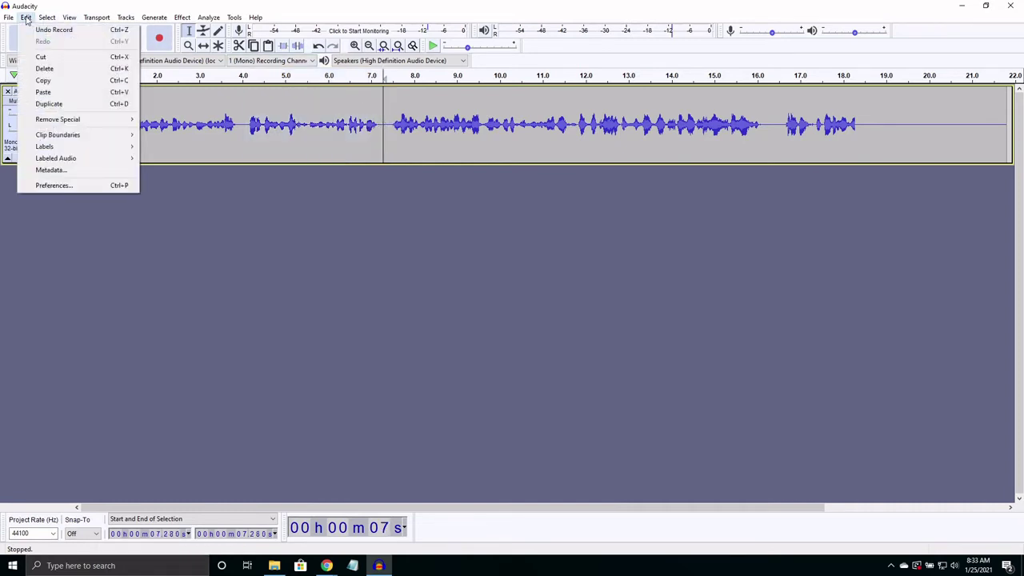
left_click(42, 92)
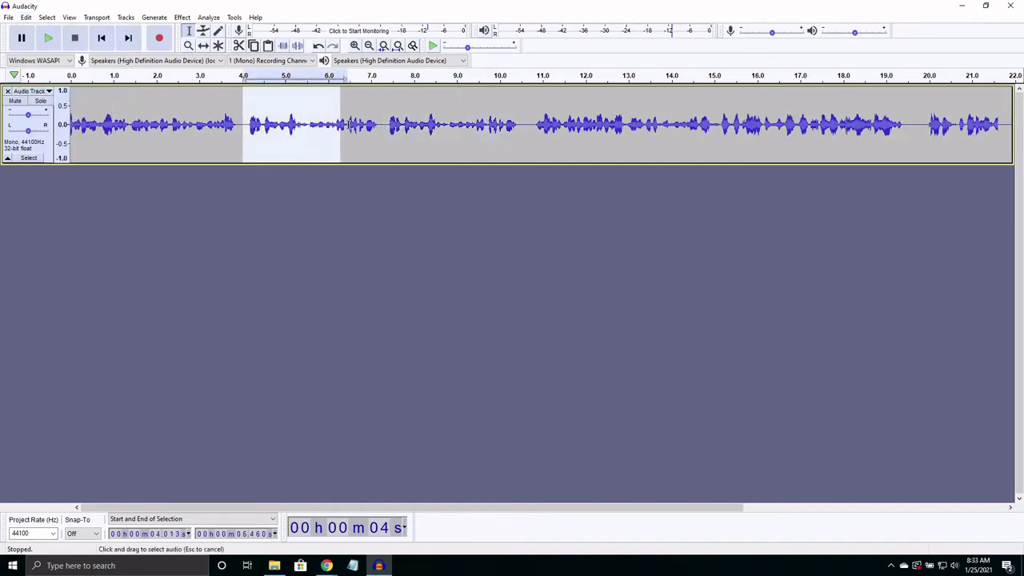
left_click_drag(349, 124, 528, 140)
key("space")
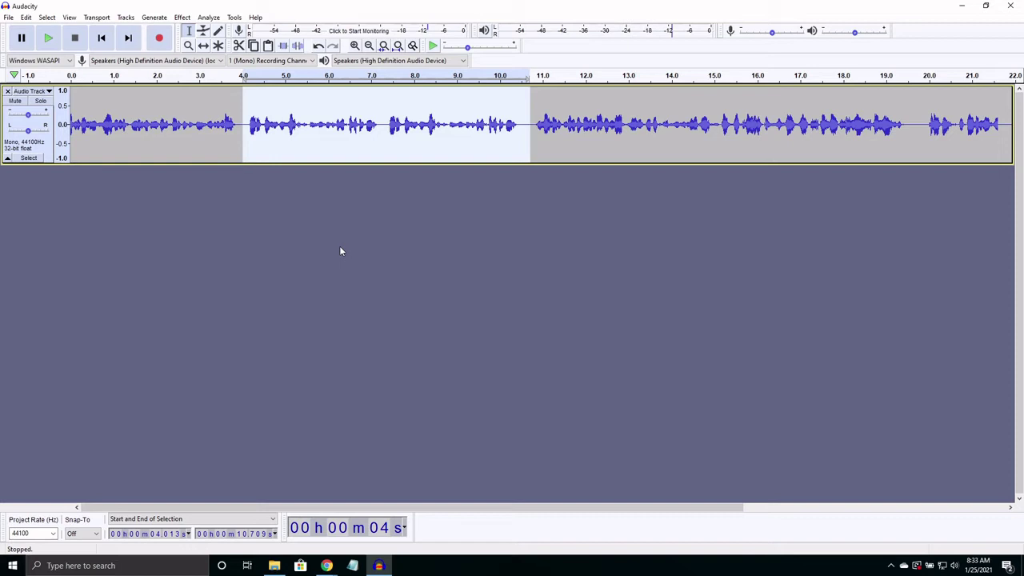
Select the trailing audio from about 19.7 to 23.9 seconds, preview it, and delete it
left_click(526, 127)
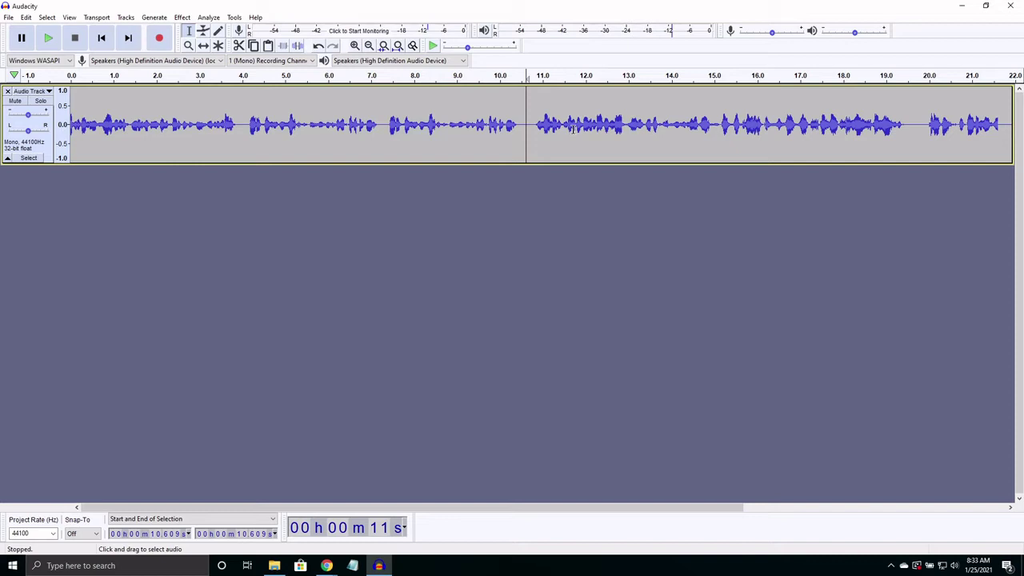
left_click_drag(917, 133, 1011, 132)
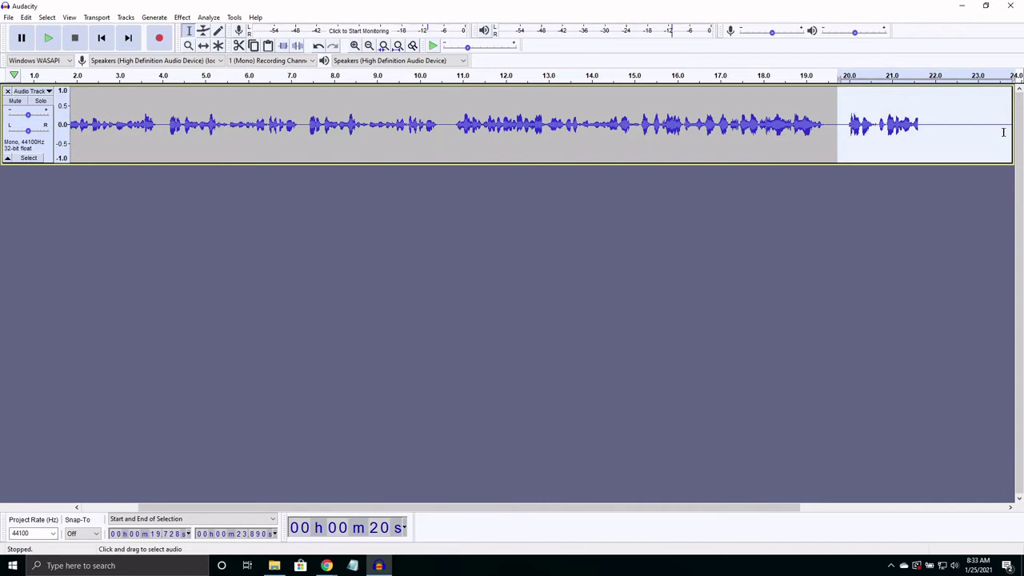
key("space")
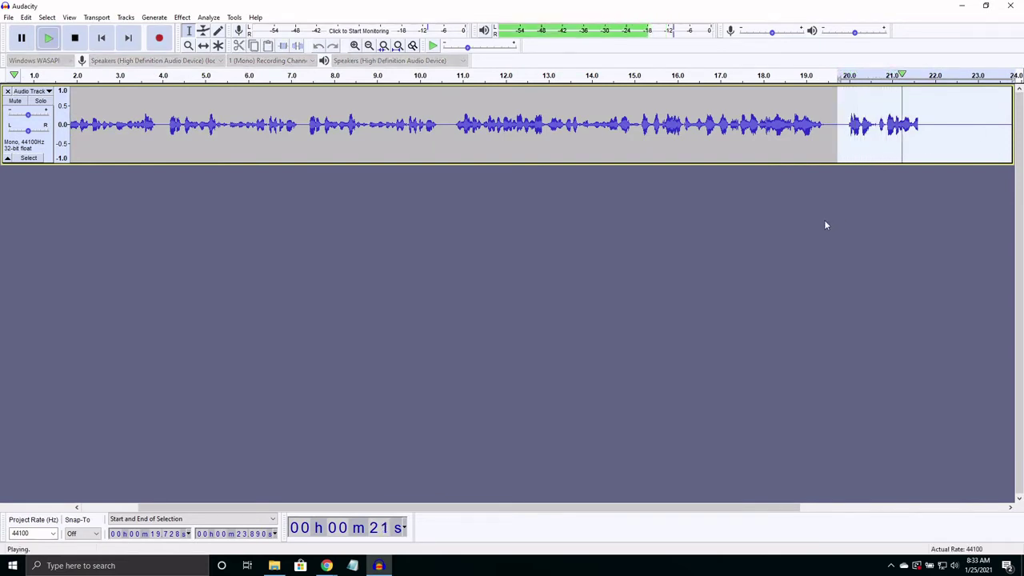
key("space")
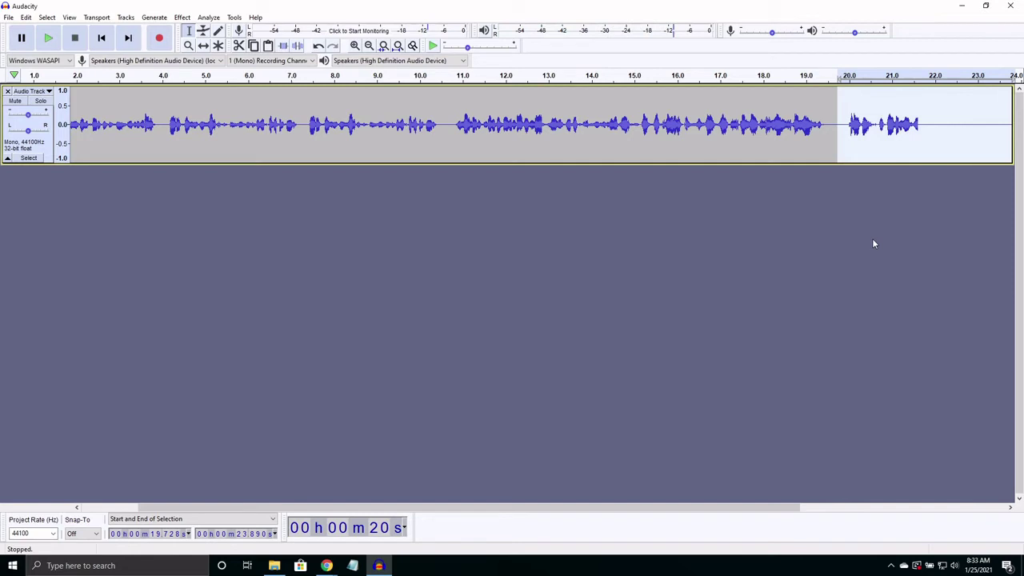
key("Delete")
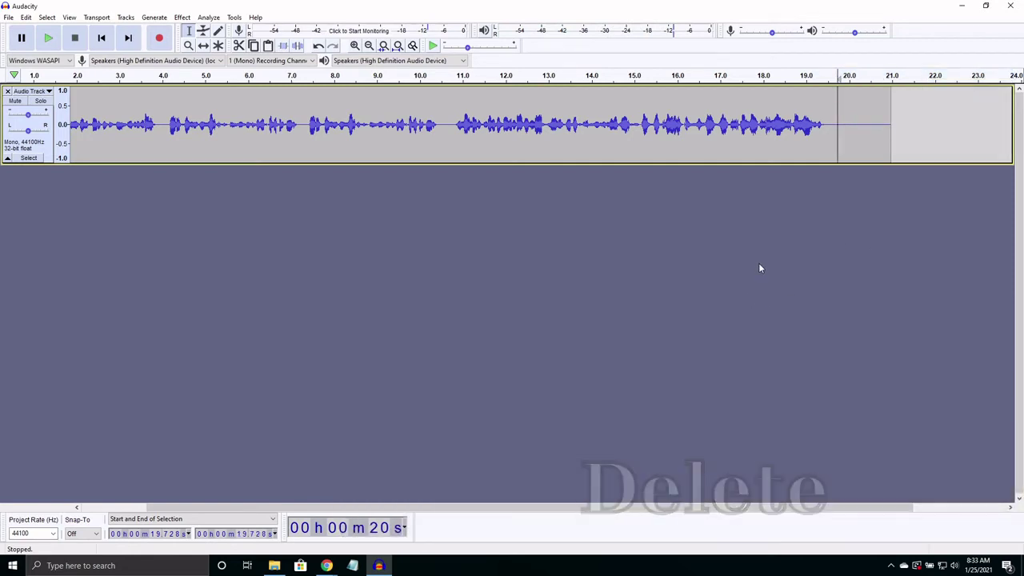
Add a new empty mono track via Tracks > Add New > Mono Track
left_click(126, 17)
mouse_move(124, 34)
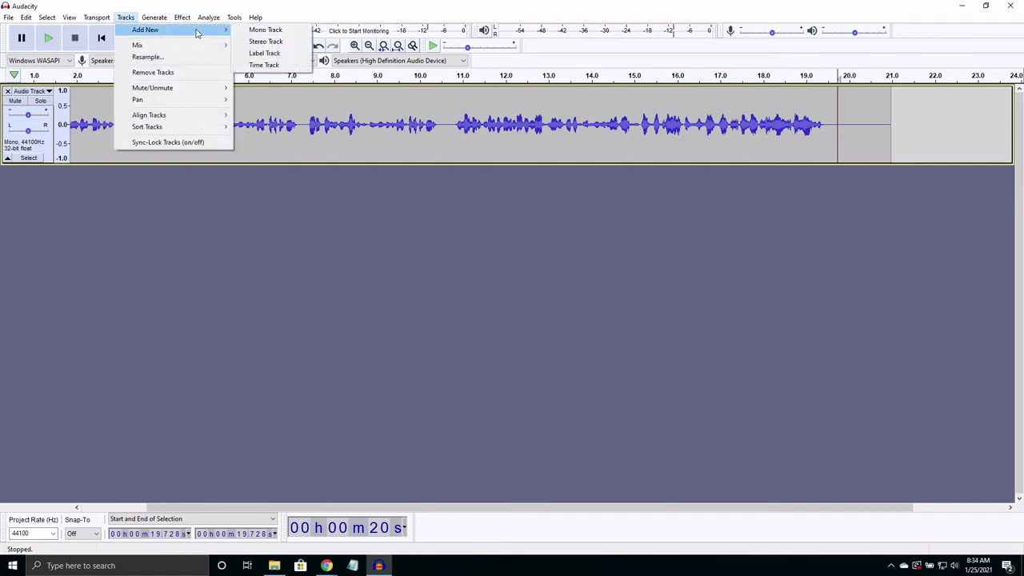
left_click(260, 33)
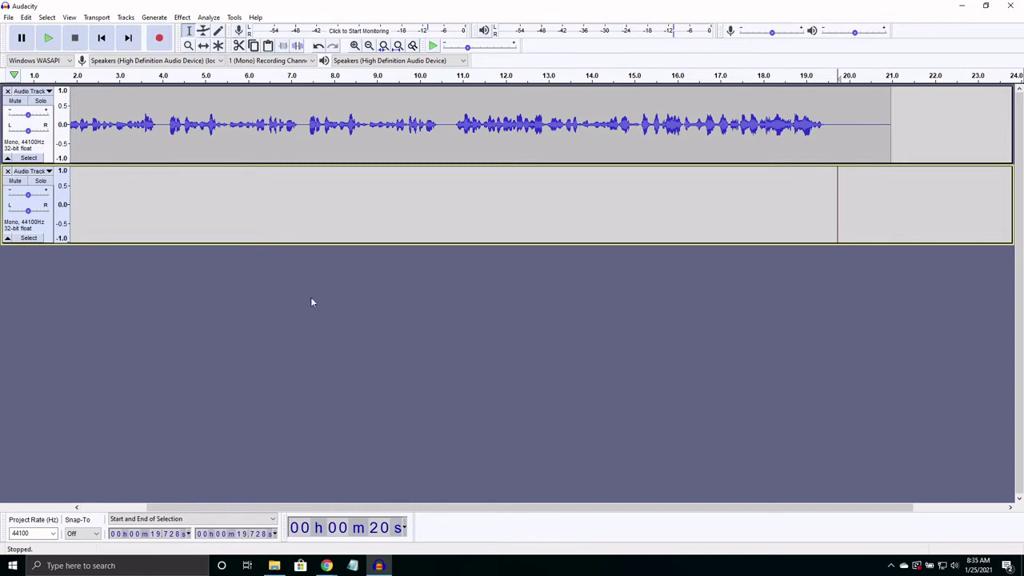
Import the RoutineDrills MP3 from the Desktop as a new track and select its clip
left_click(9, 18)
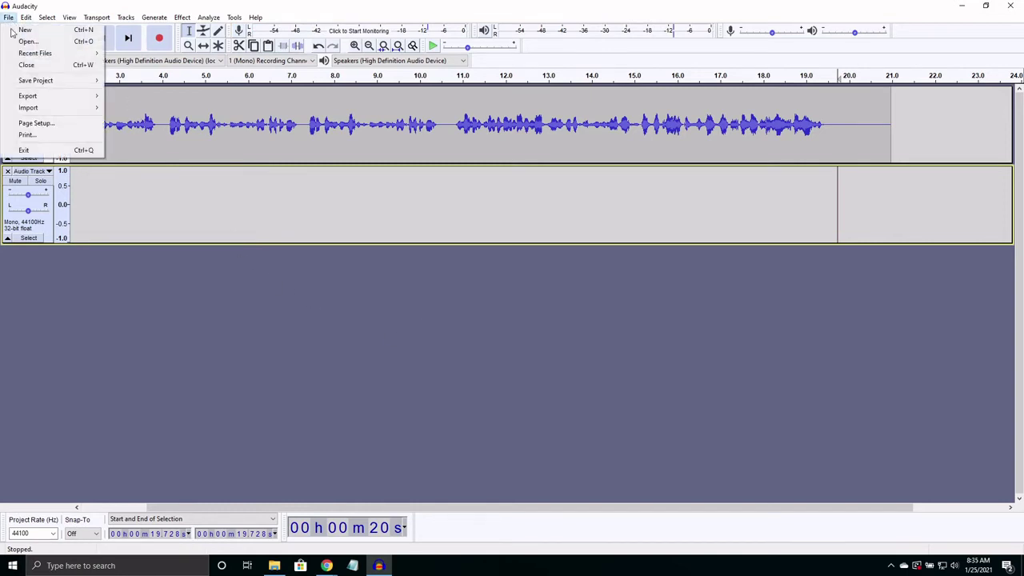
mouse_move(28, 109)
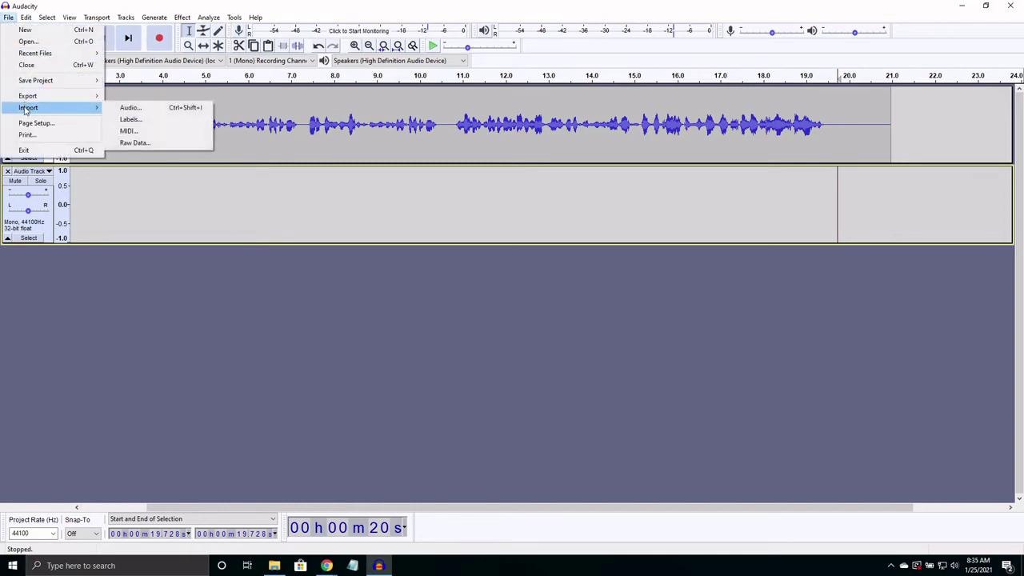
left_click(130, 107)
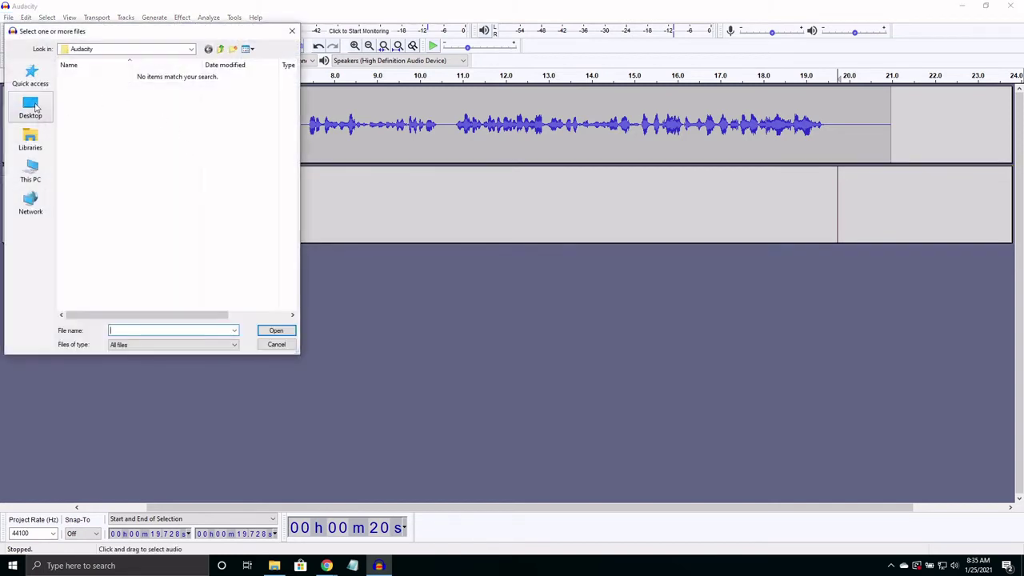
left_click(35, 107)
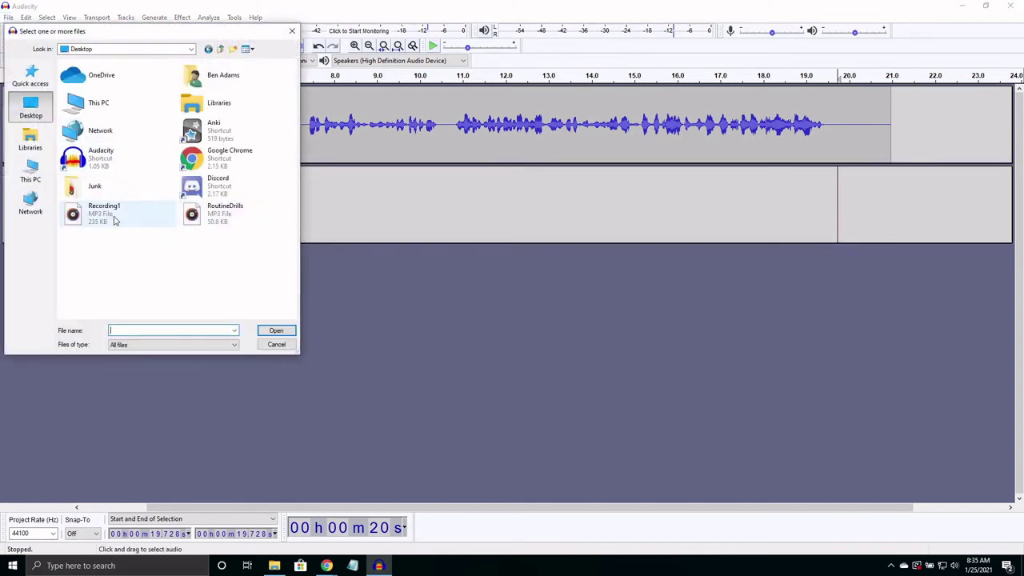
double_click(238, 219)
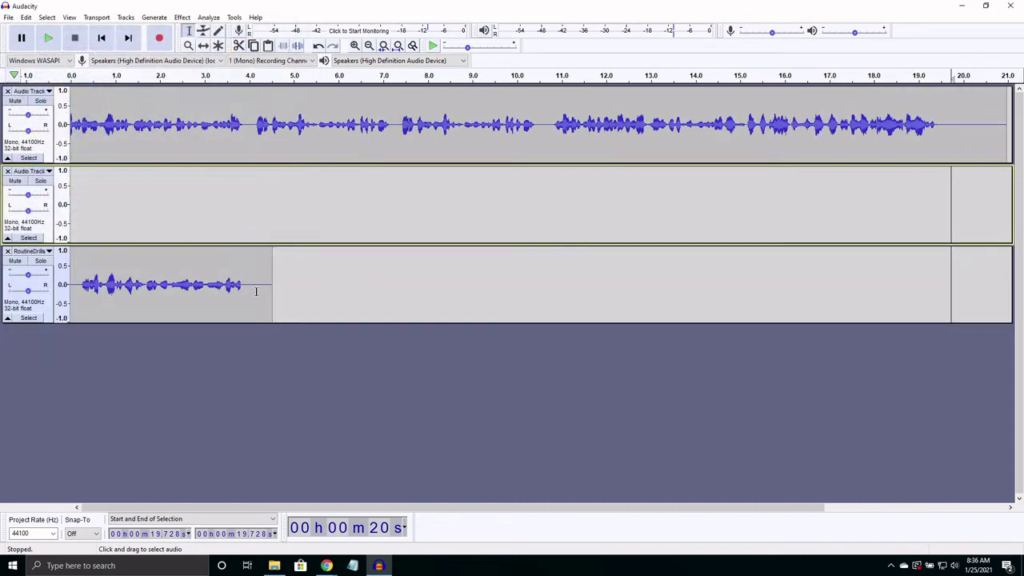
double_click(256, 291)
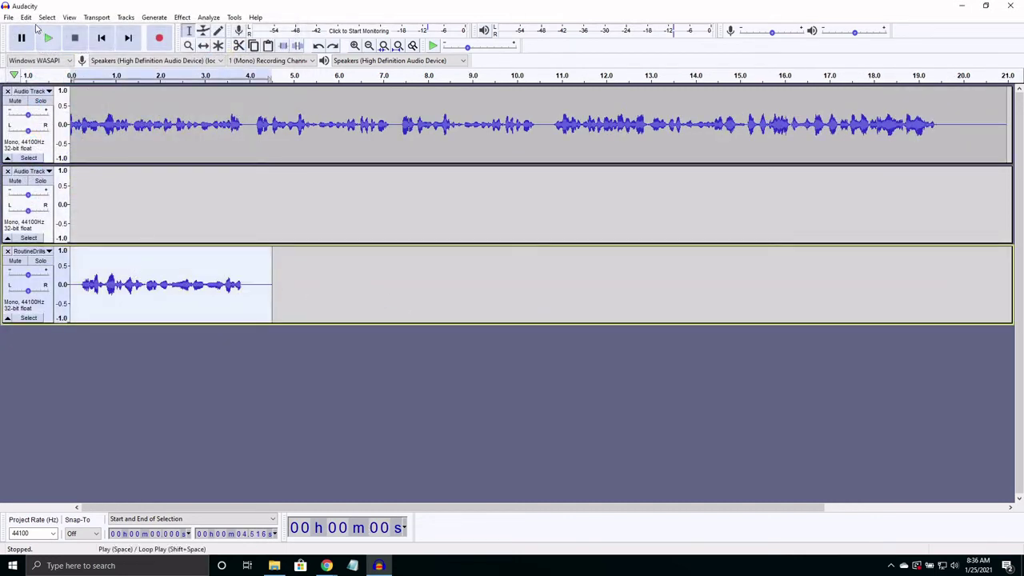
Cut the RoutineDrills clip and paste it into Audio Track 1 at 20 s
left_click(27, 18)
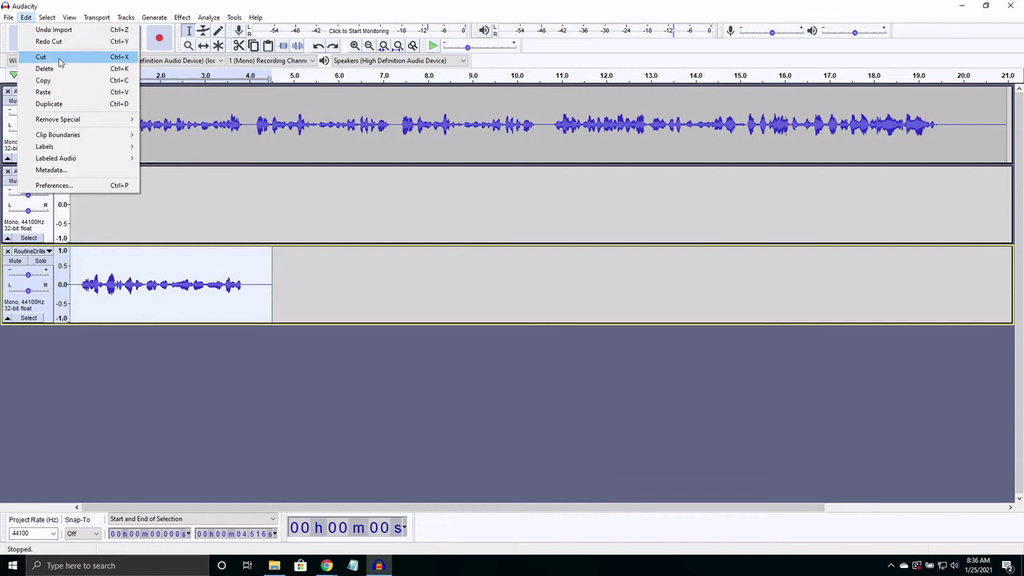
left_click(42, 57)
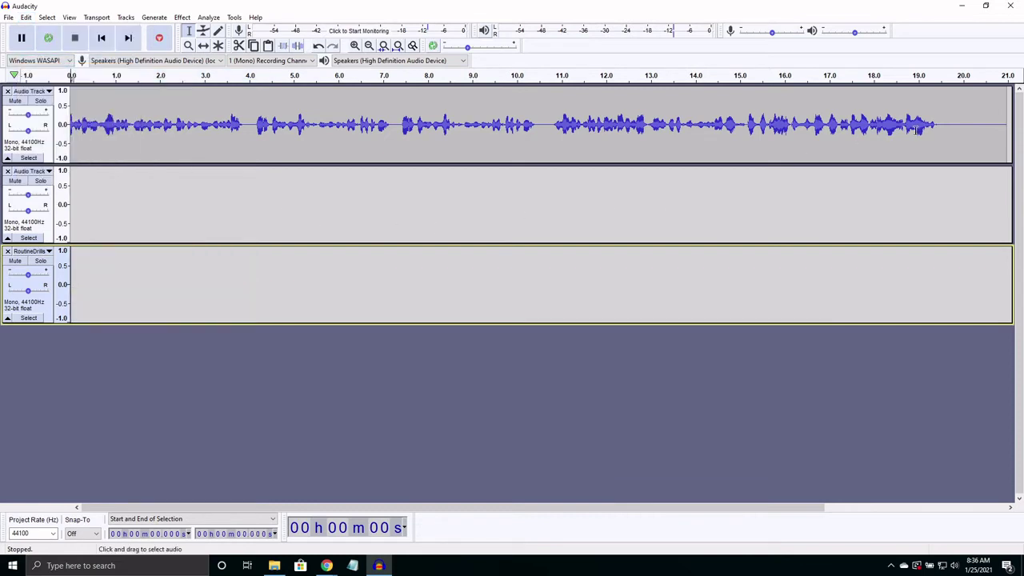
left_click(891, 126)
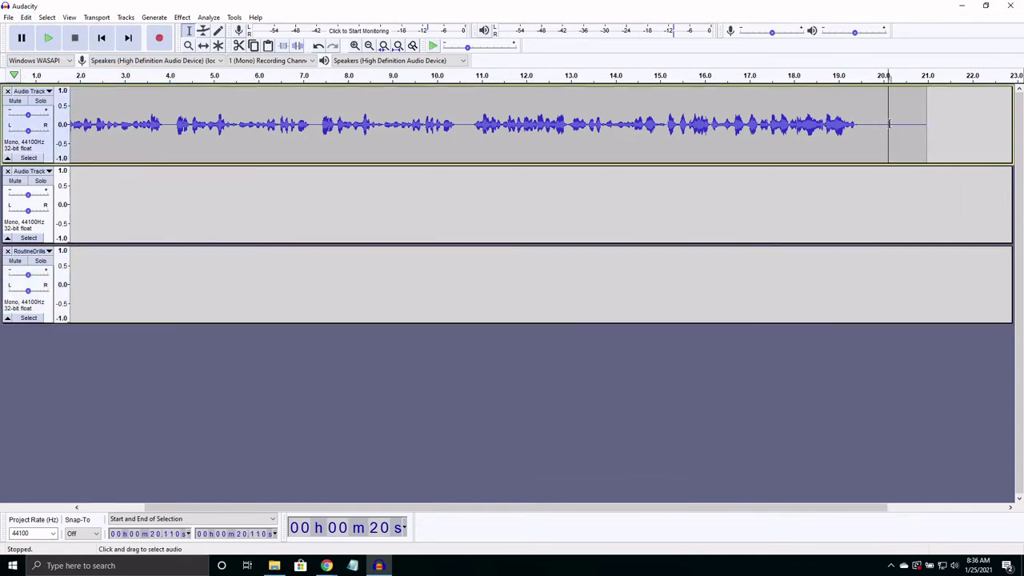
left_click(29, 18)
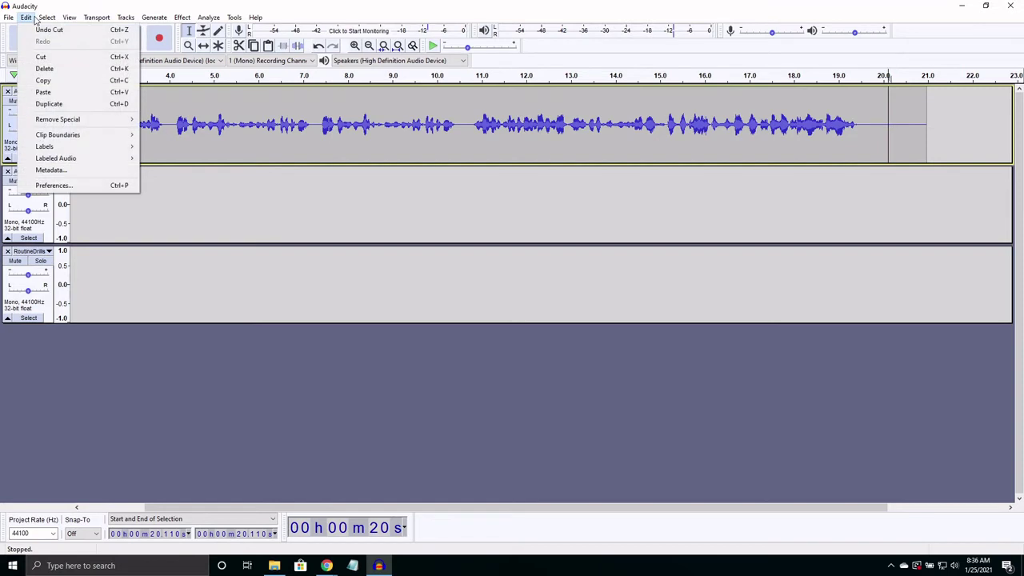
left_click(39, 93)
Play from about 18.8 s to check the join after the news audio
scroll(675, 179, "right", 5)
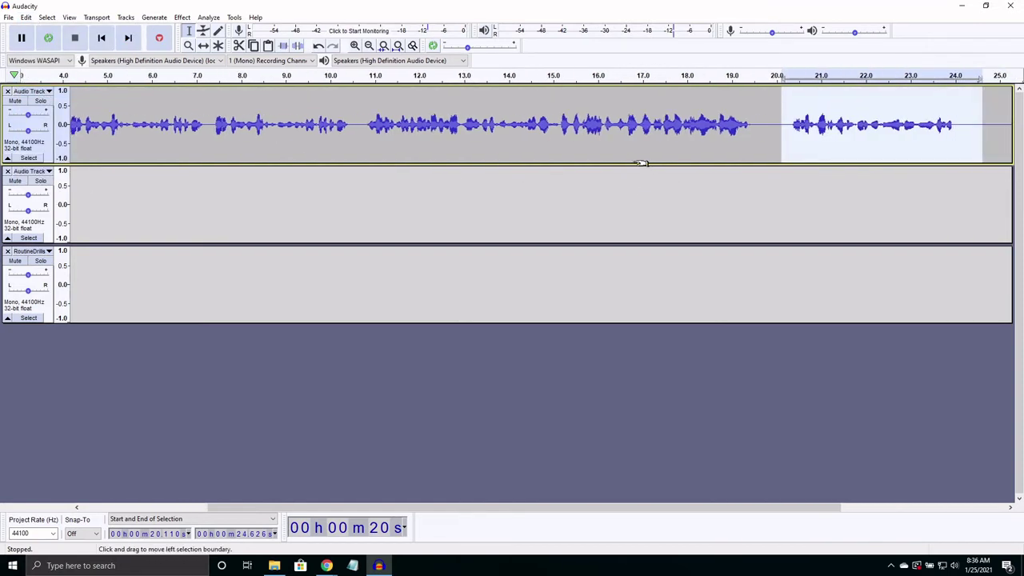
left_click(883, 126)
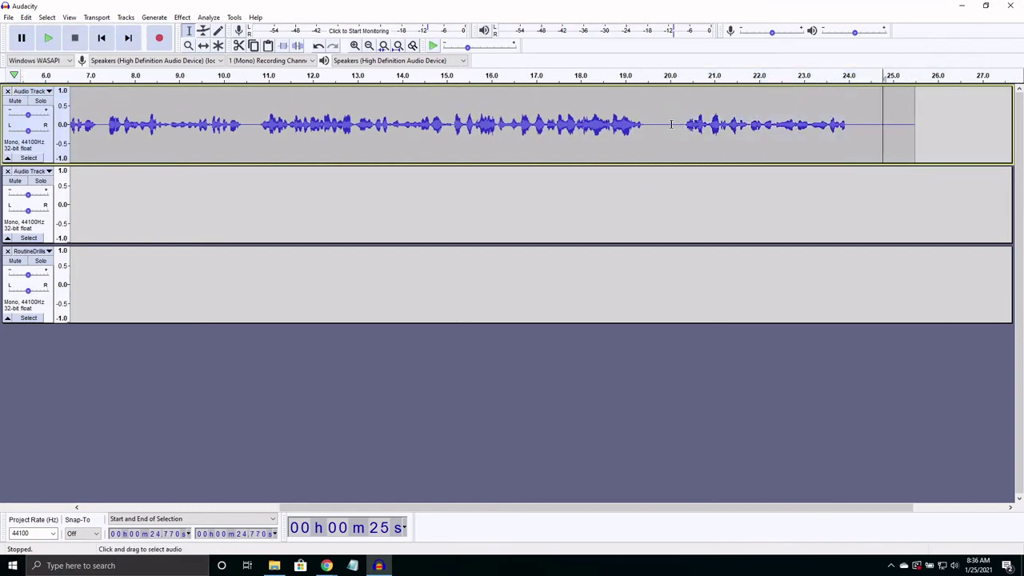
left_click(617, 120)
key("space")
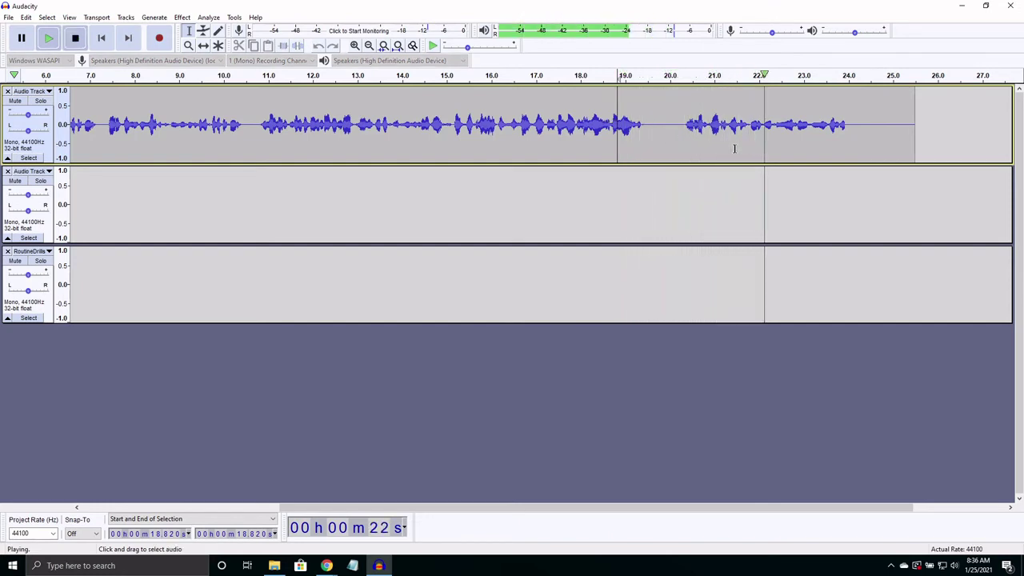
key("space")
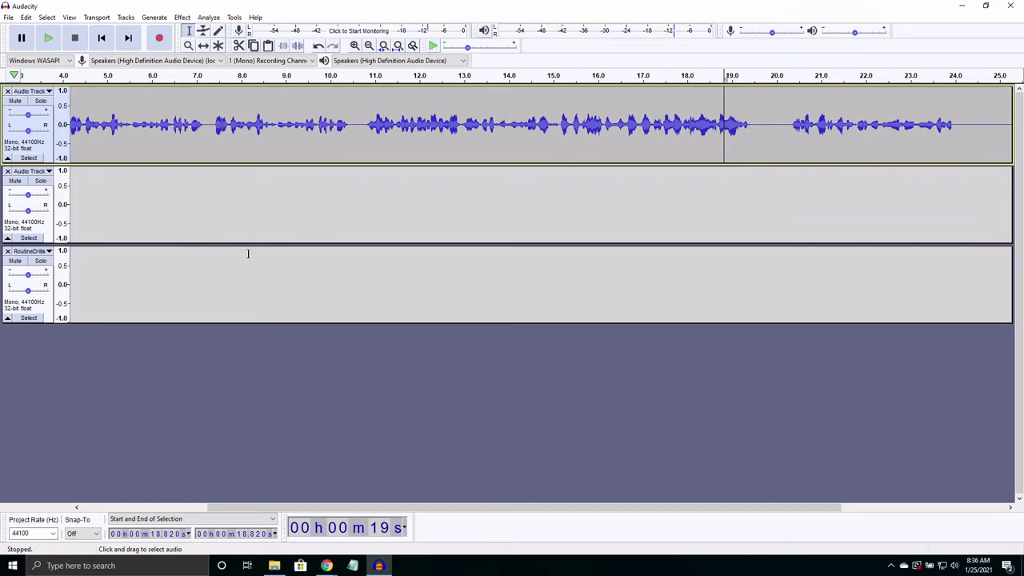
Delete the empty RoutineDrills track and preview the second track from 3.955 s
left_click(7, 252)
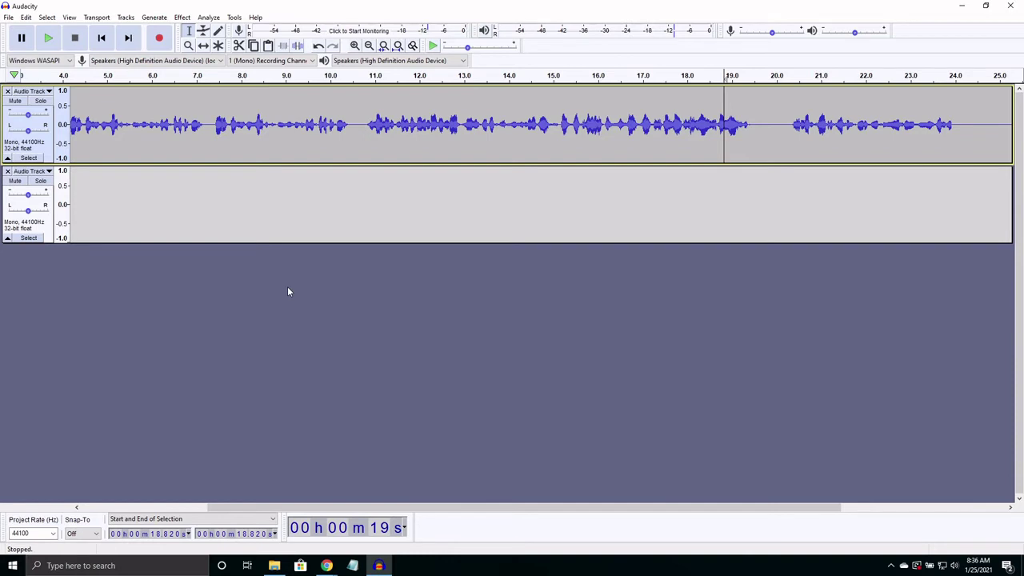
scroll(336, 282, "left", 4)
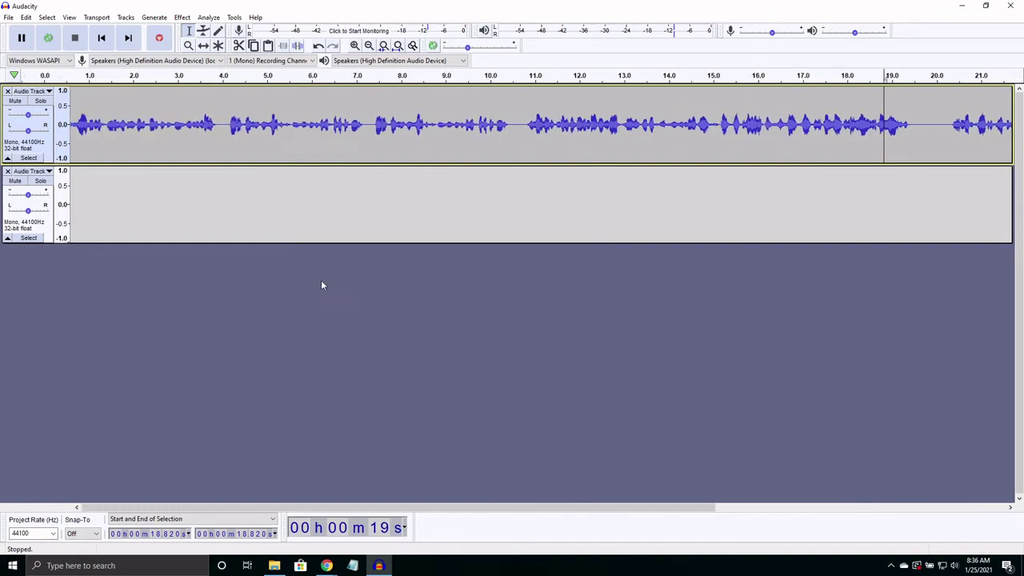
mouse_move(115, 201)
left_mouse_down()
mouse_move(544, 233)
mouse_move(133, 201)
mouse_move(117, 189)
left_mouse_up()
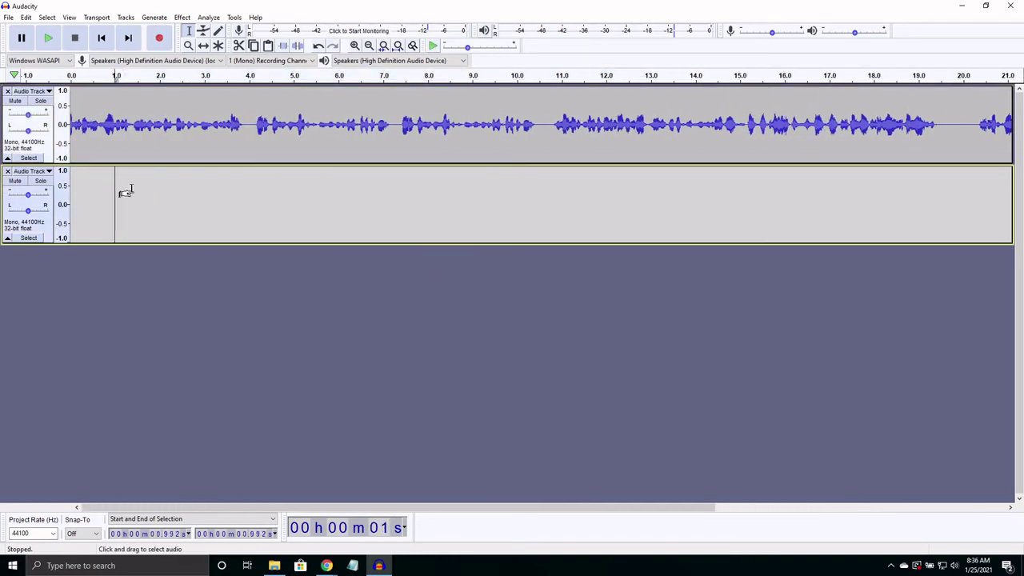
left_click(245, 183)
left_click(247, 188)
key("space")
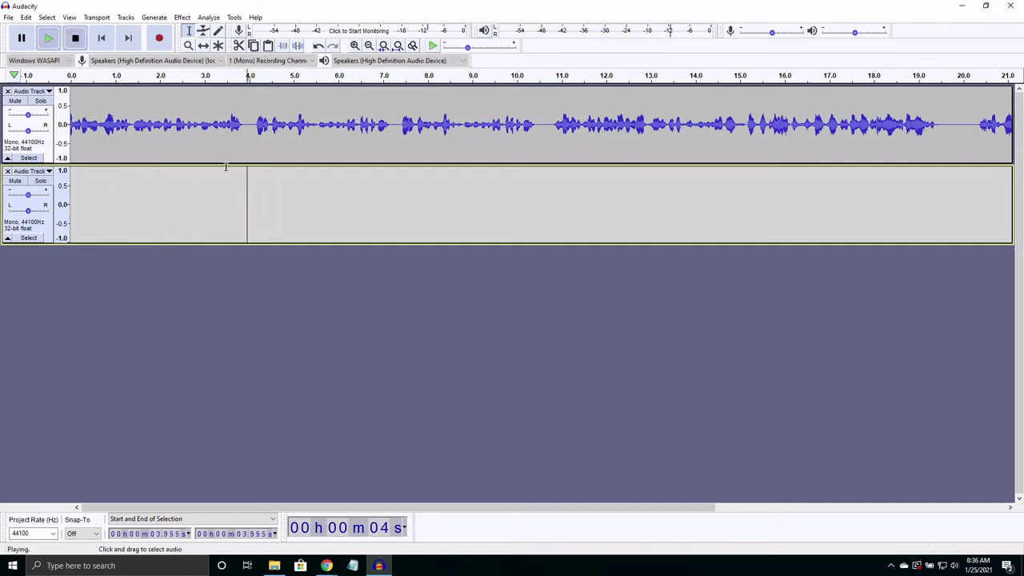
left_click(70, 44)
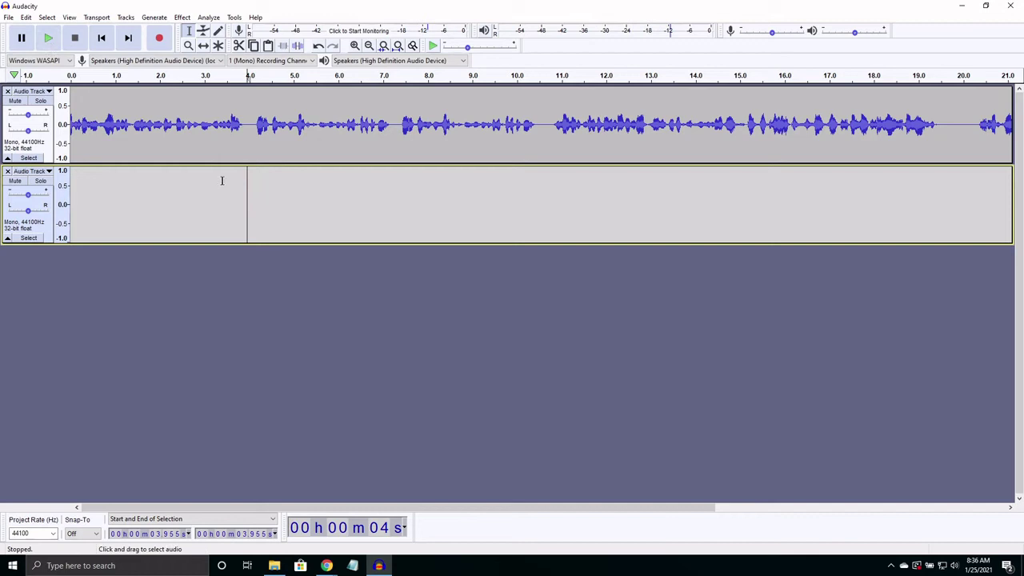
left_click(48, 37)
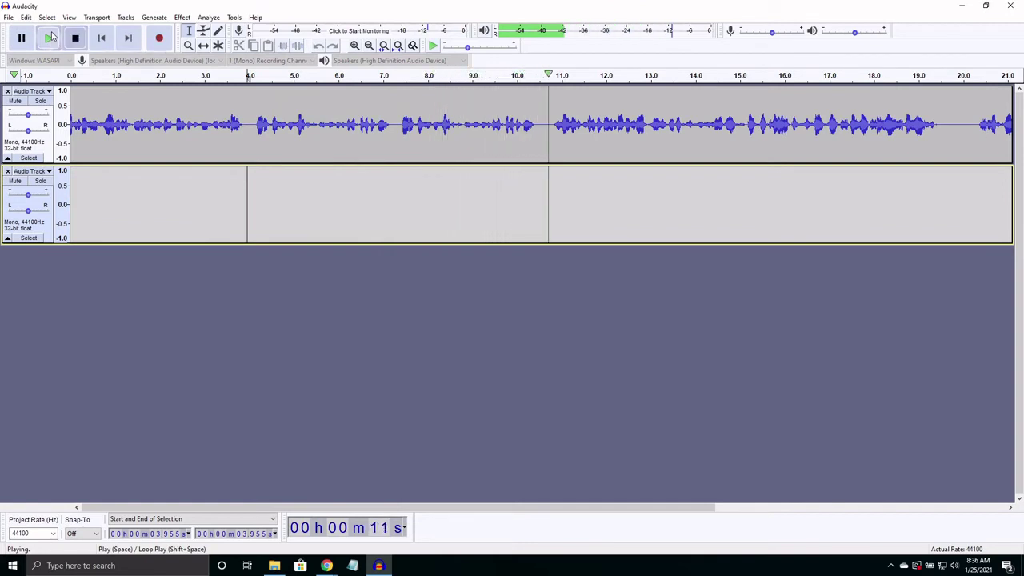
Switch the recording input to the microphone and start recording into the second track
left_click(50, 37)
left_click(124, 62)
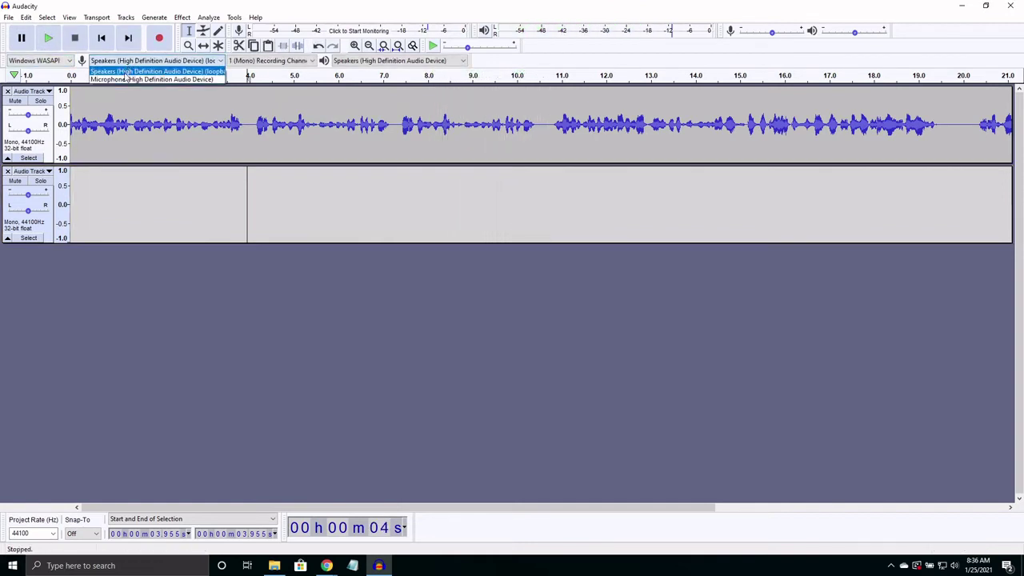
left_click(126, 79)
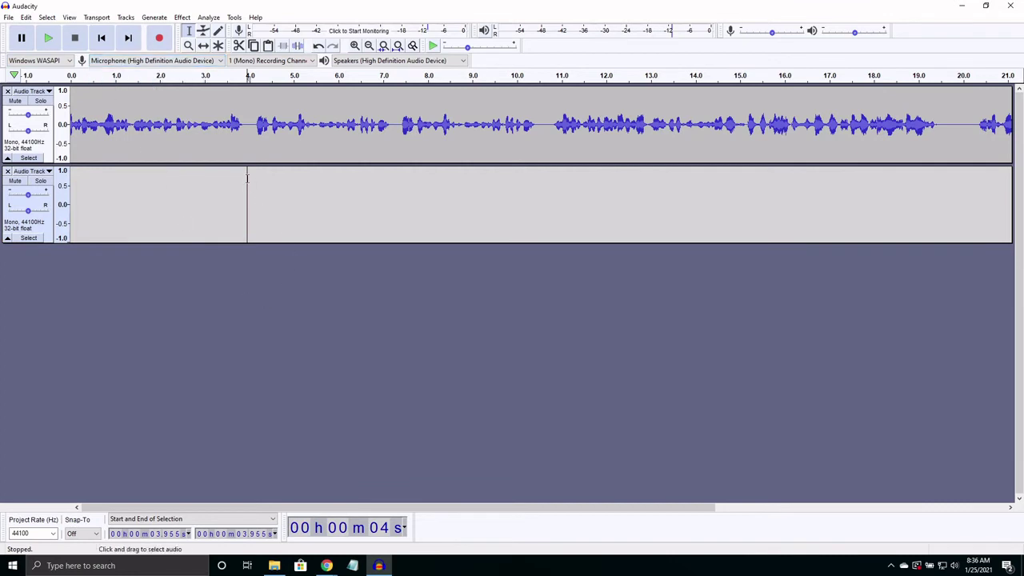
left_click(160, 38)
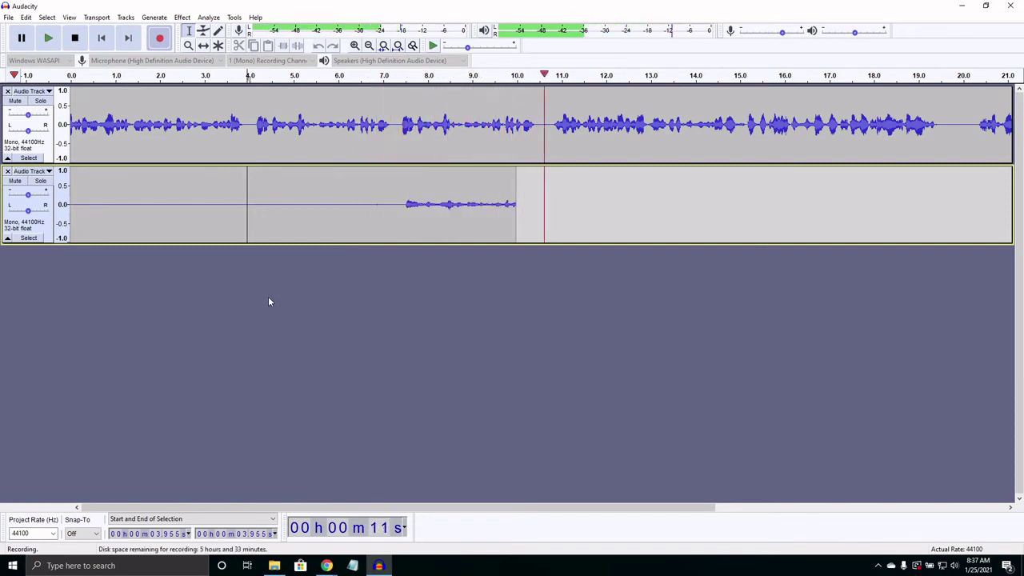
Stop the recording and play it back from about 7.1 s
key("space")
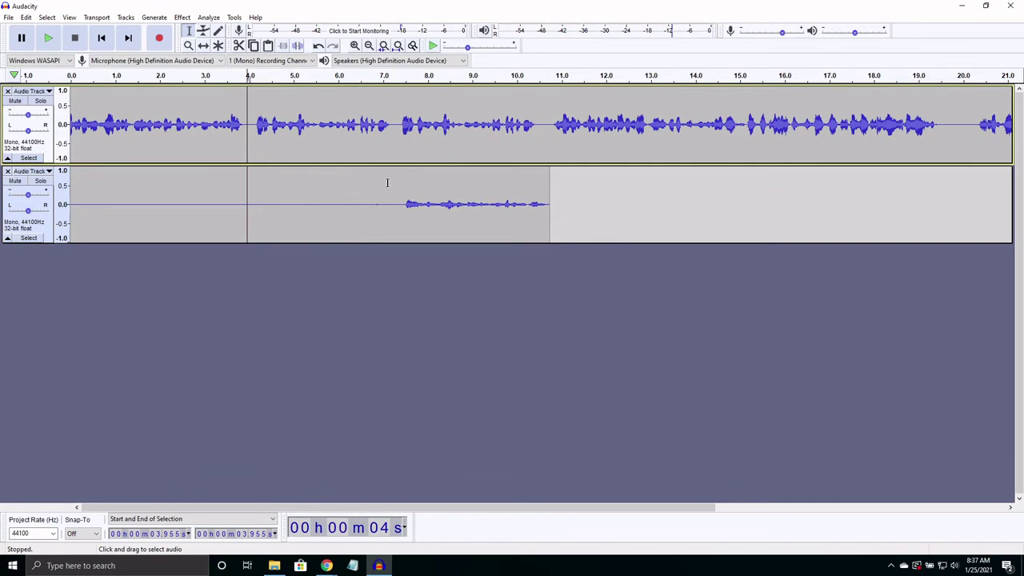
left_click(388, 183)
key("space")
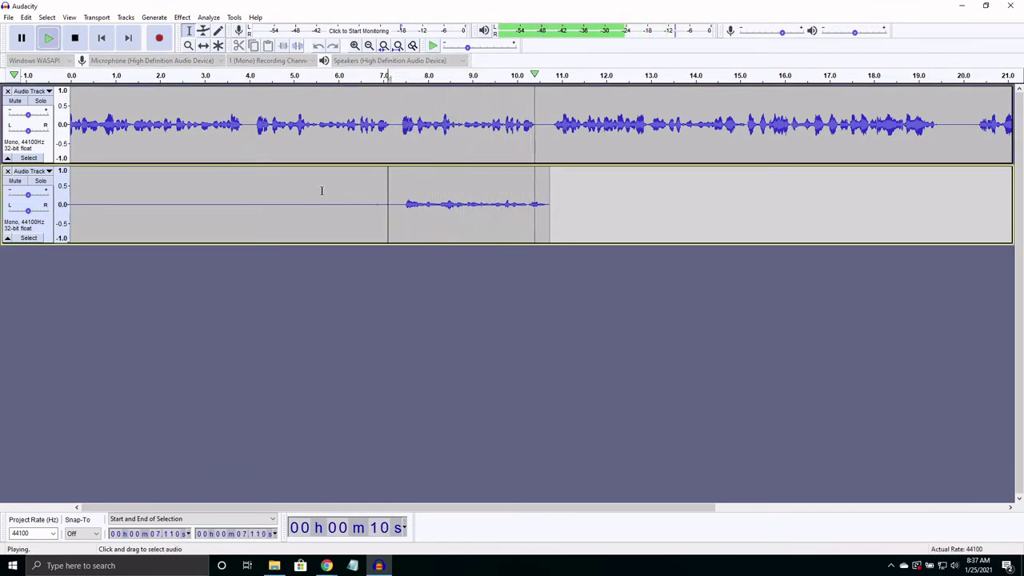
key("space")
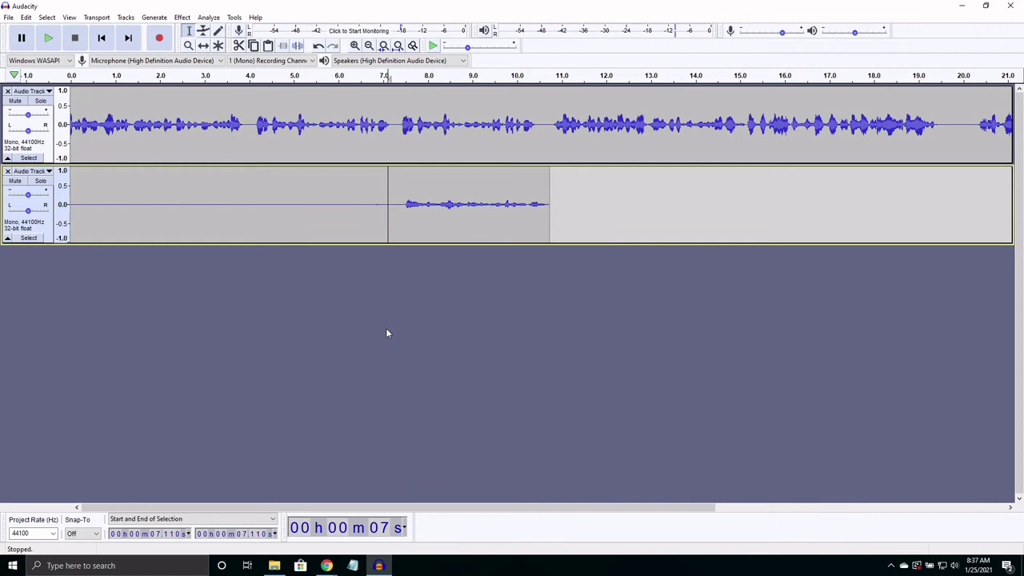
Mute the second track and play the top track's news audio from 7.193 s
left_click(14, 181)
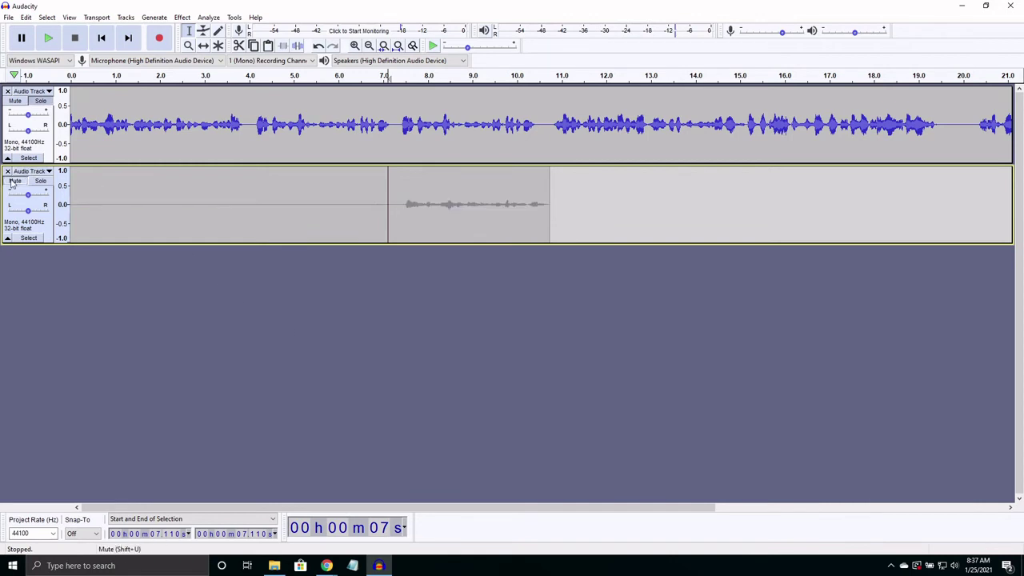
left_click(392, 132)
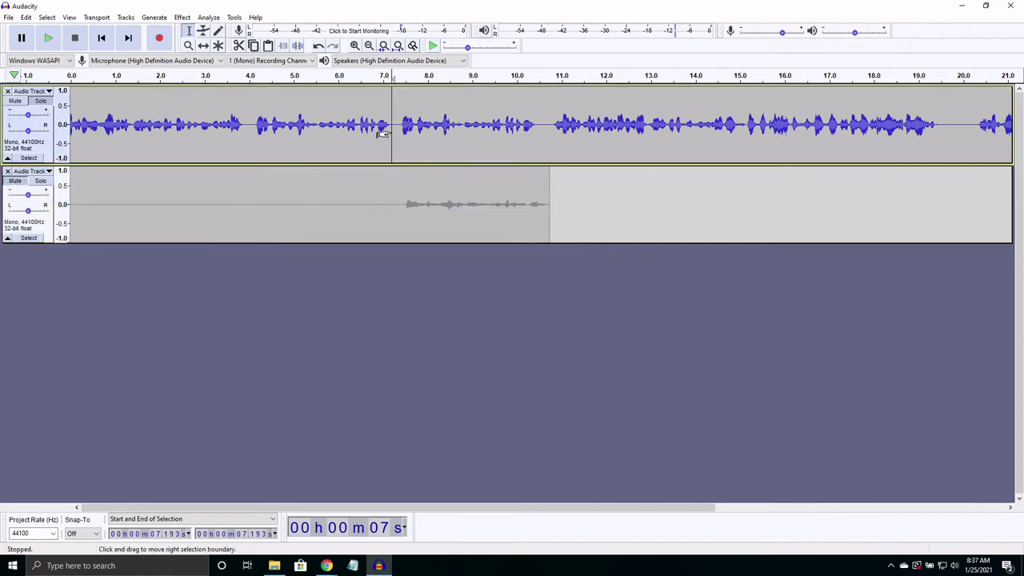
key("space")
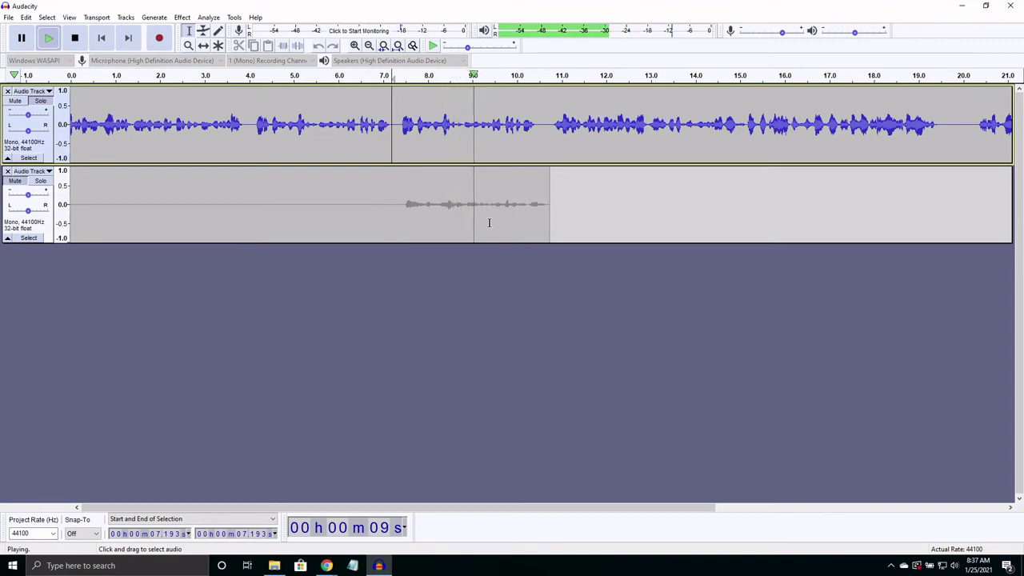
key("space")
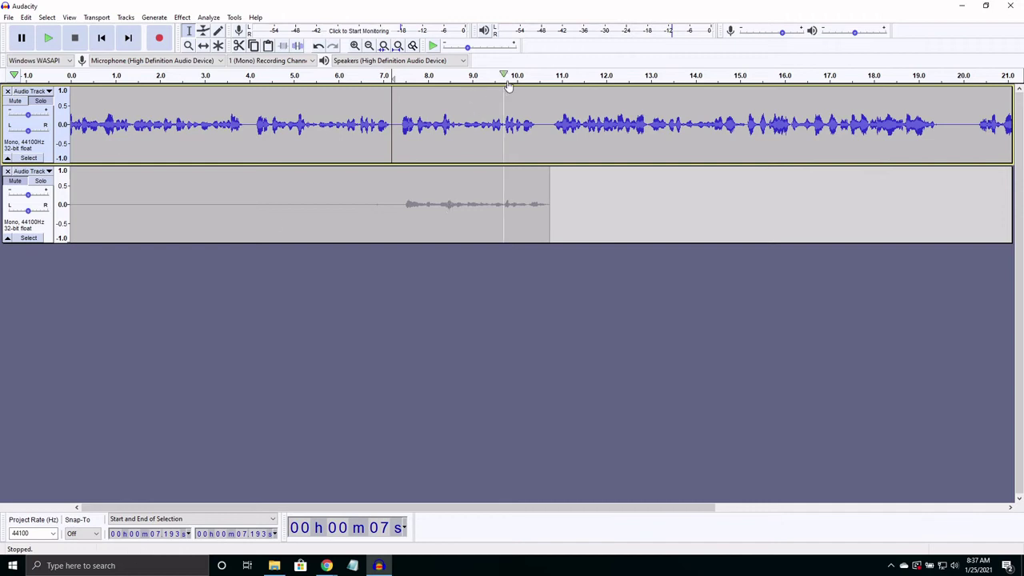
Apply Change Tempo with -4 percent to the 4.08–10.58 s passage
left_click_drag(253, 128, 543, 145)
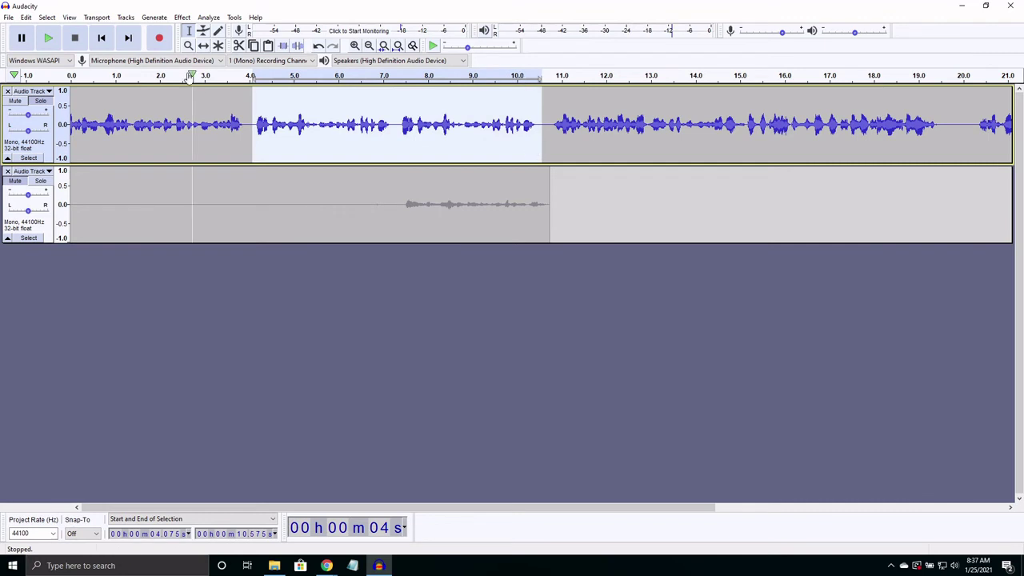
left_click(183, 19)
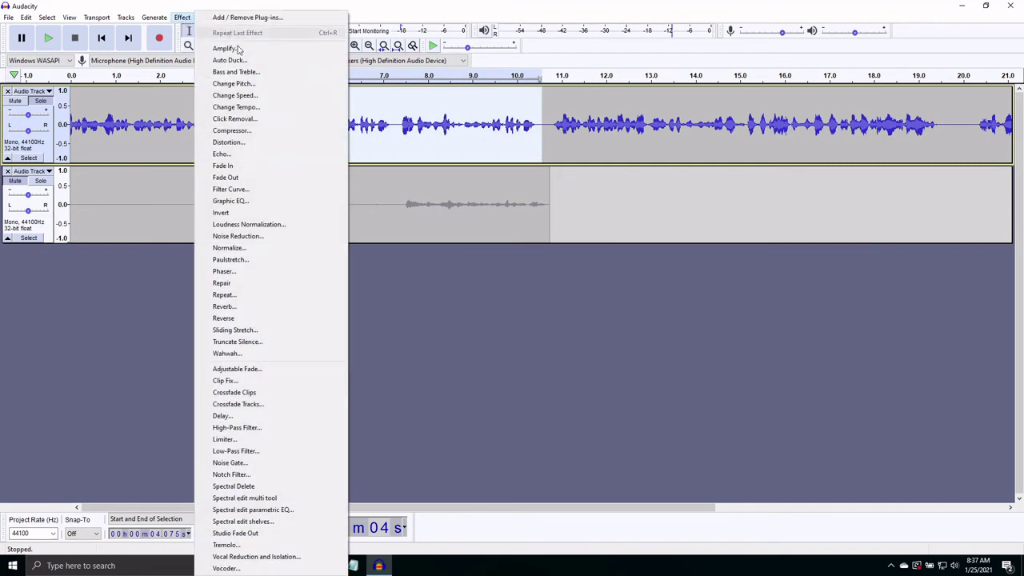
left_click(286, 107)
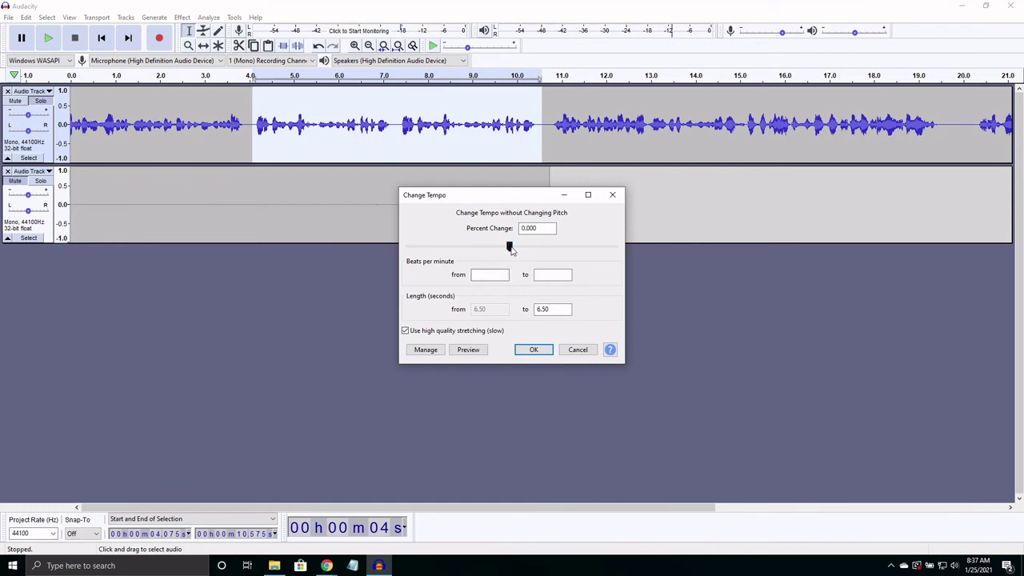
left_click_drag(509, 248, 504, 248)
left_click(534, 349)
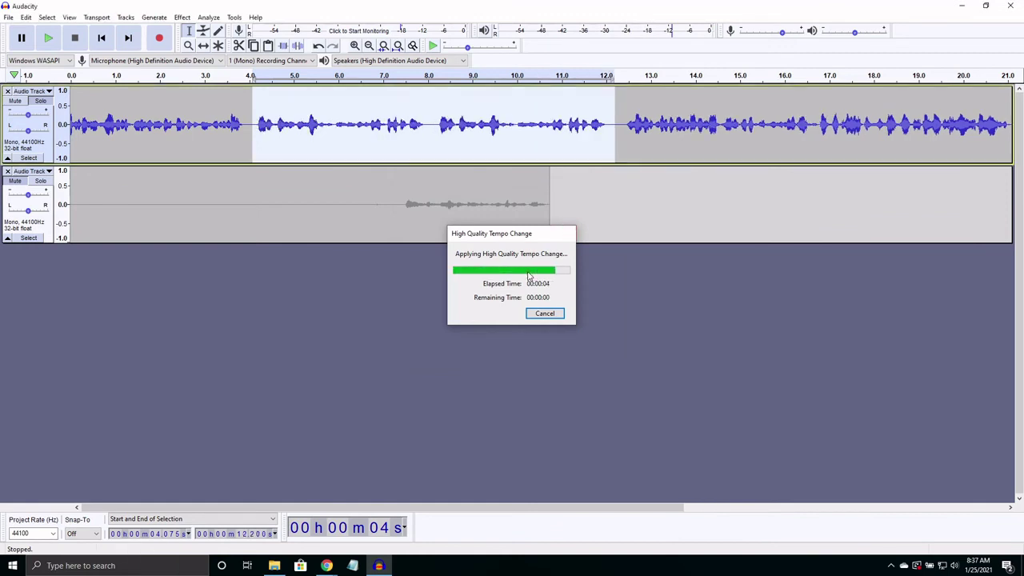
Play the slowed passage from about 4.0 s
left_click(250, 122)
key("space")
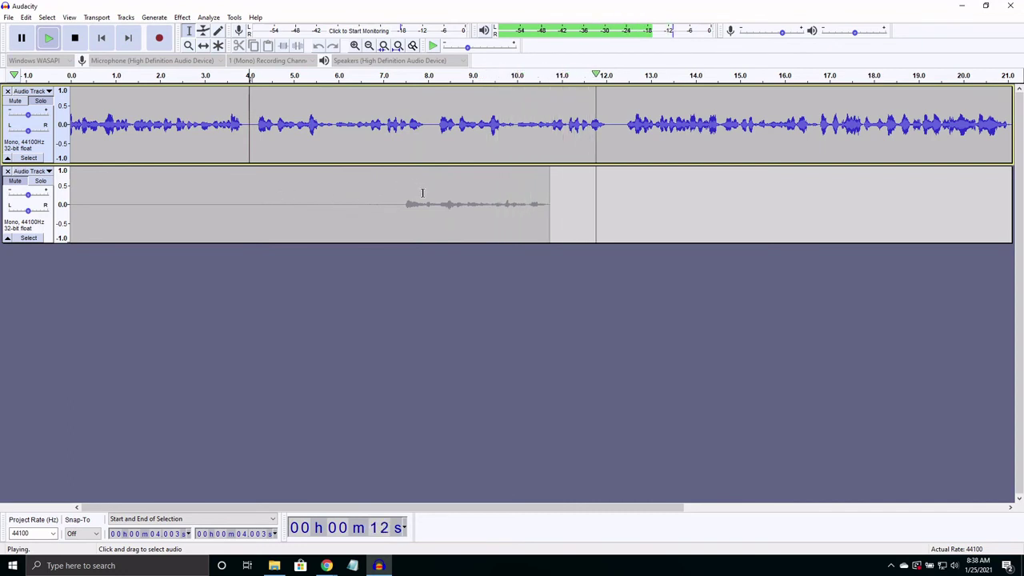
key("space")
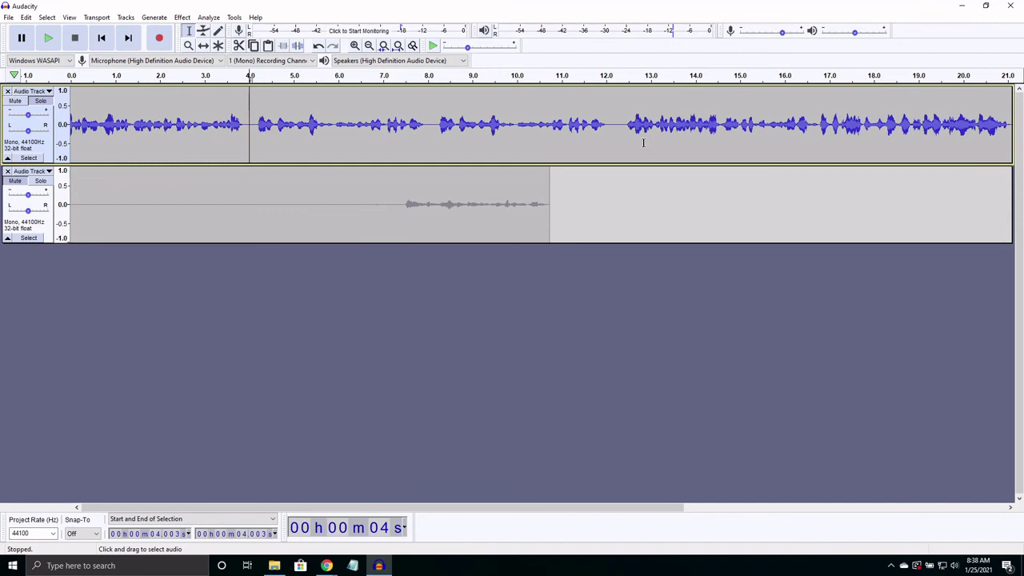
Insert 3 seconds of silence at 8.066 s in the top track
left_click(432, 125)
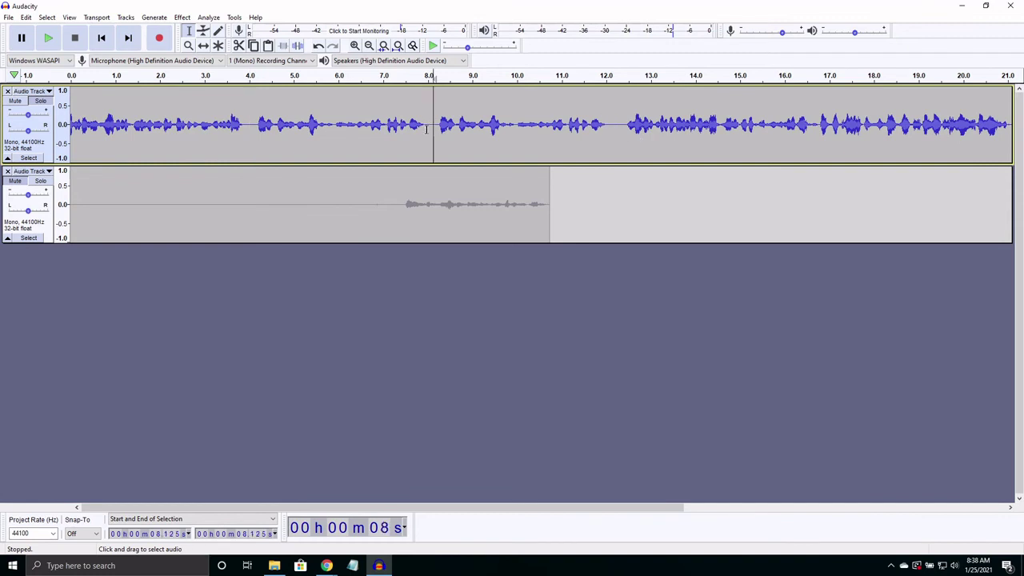
left_click(427, 128, "shift")
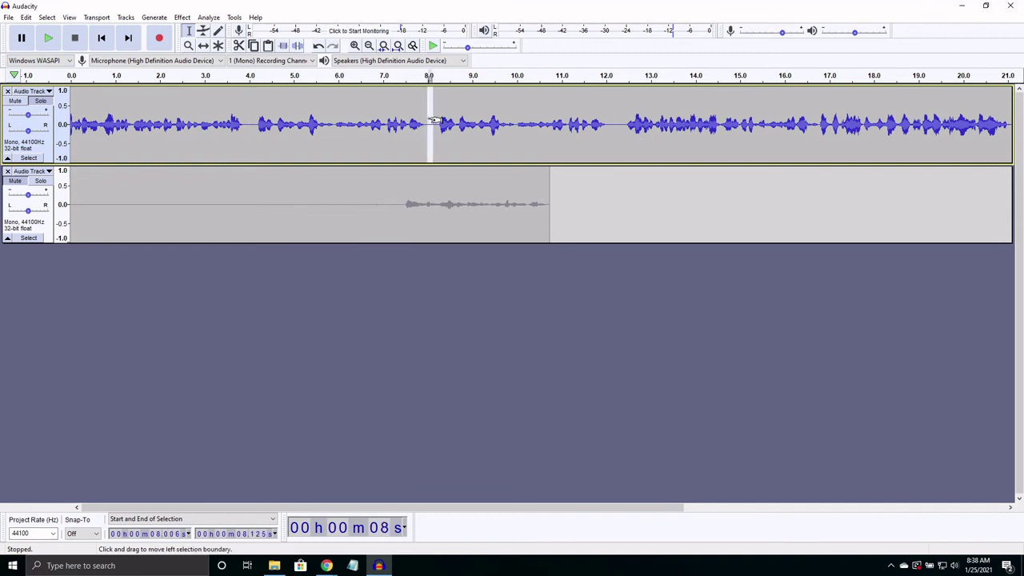
left_click(432, 120)
left_click(156, 18)
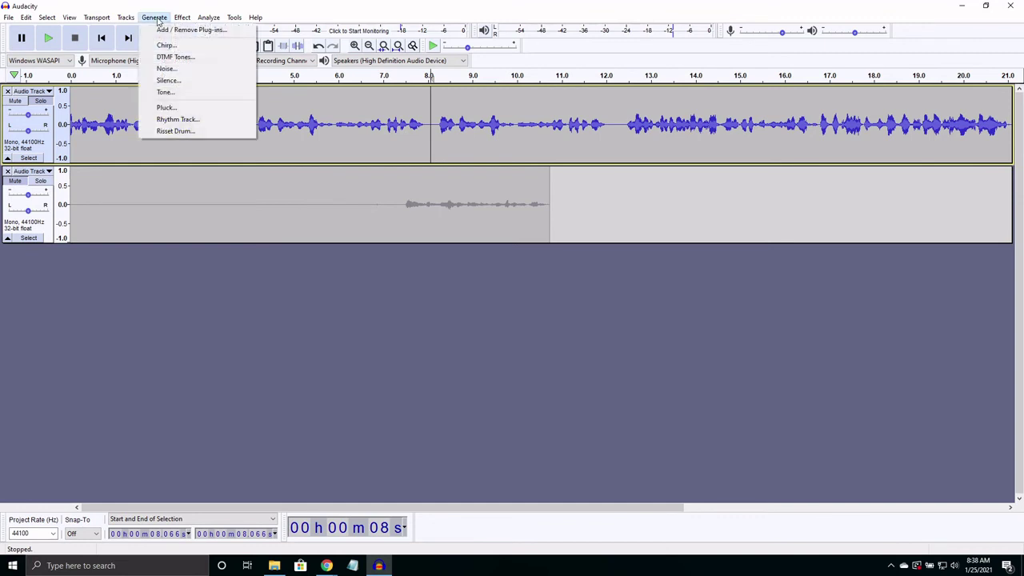
left_click(168, 80)
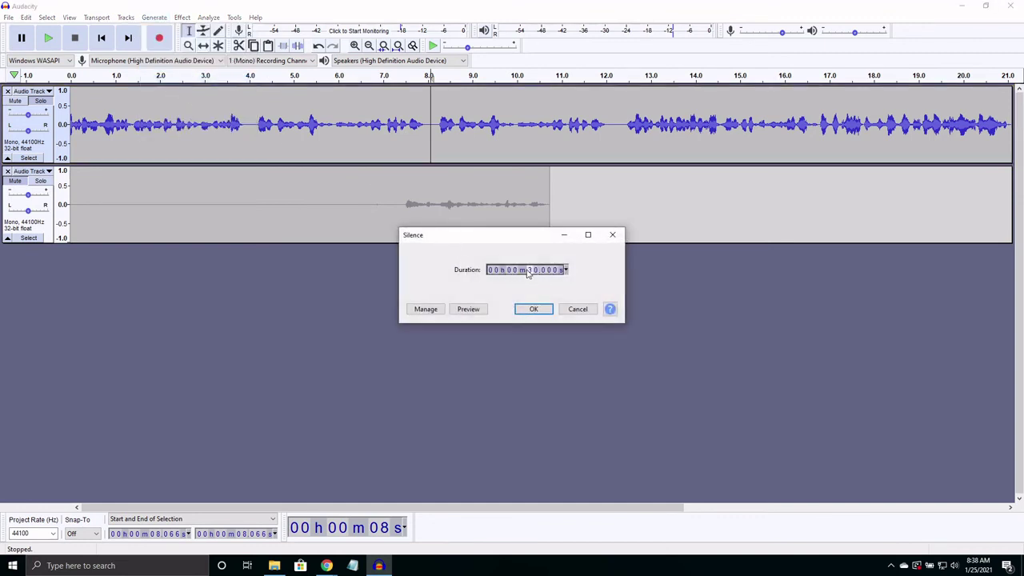
type("3")
left_click(543, 312)
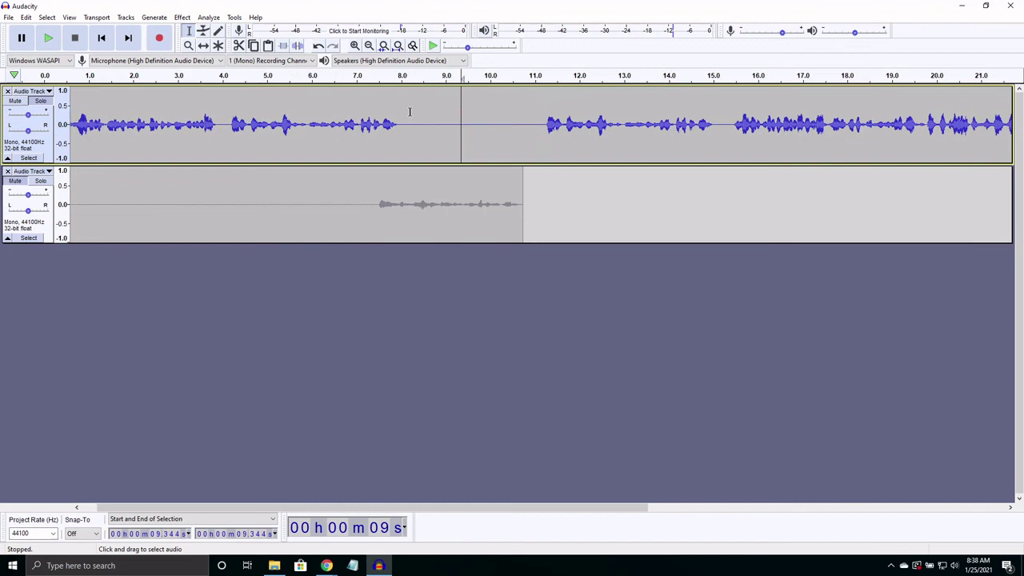
Copy the 8.2–10.4 s stretch of silence and paste it at 15.199 s
left_click_drag(410, 112, 506, 132)
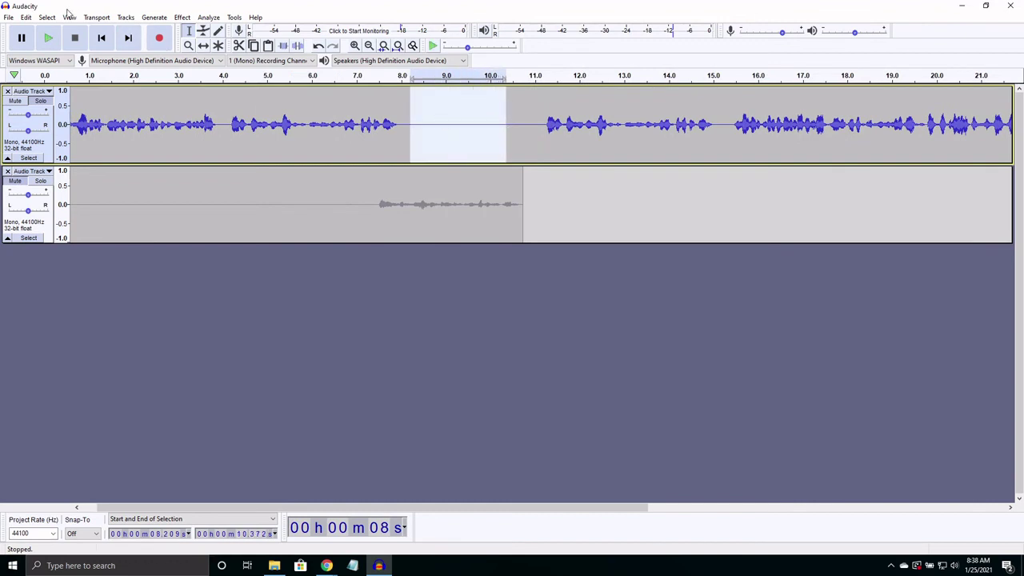
left_click(26, 17)
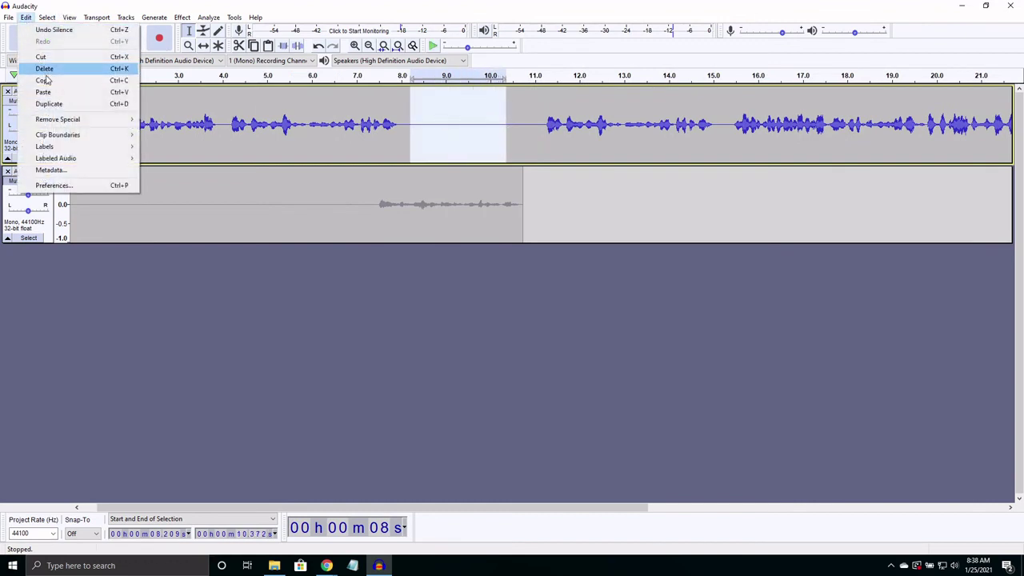
left_click(44, 78)
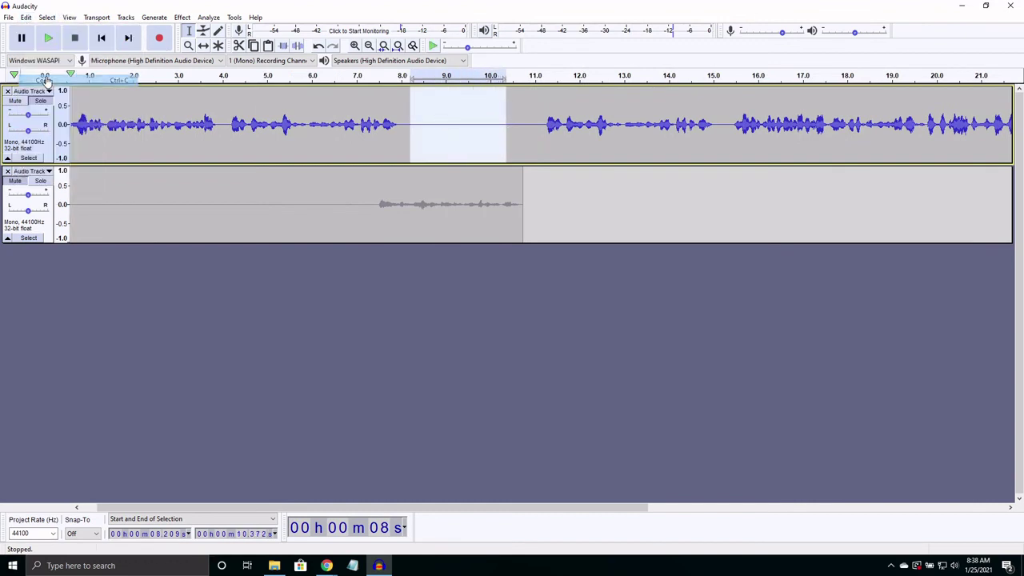
left_click(721, 129)
left_click(70, 16)
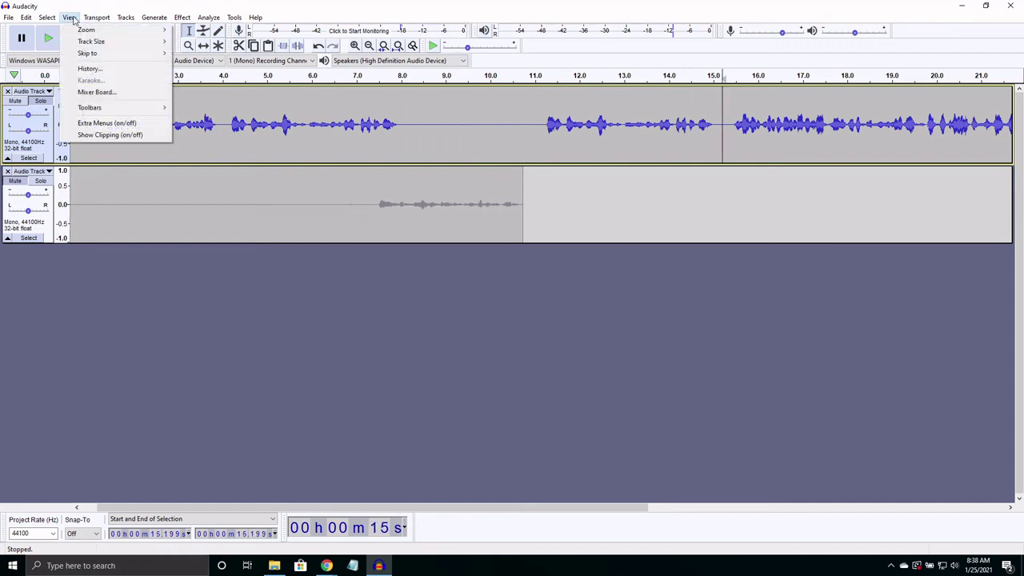
mouse_move(29, 18)
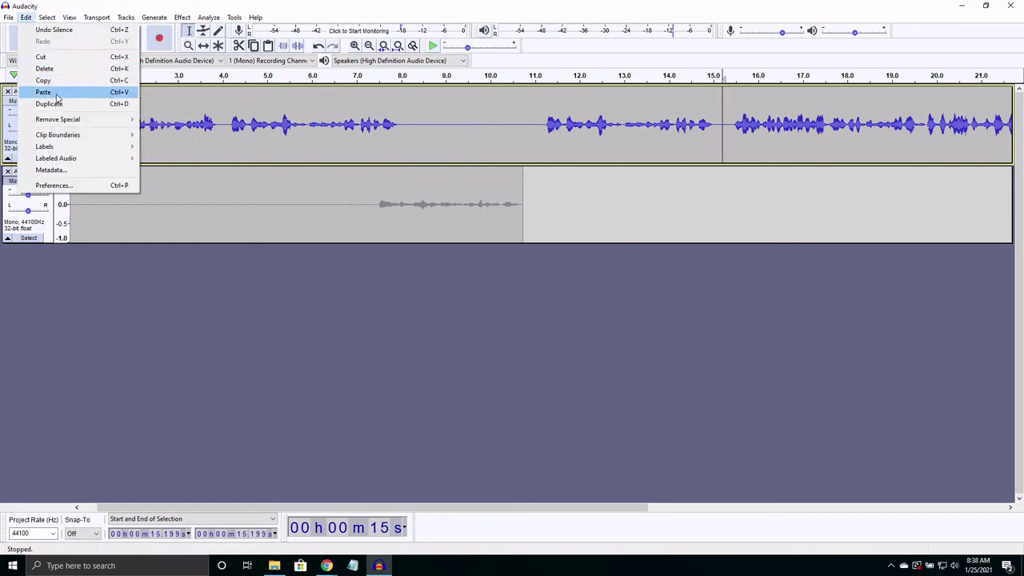
left_click(121, 92)
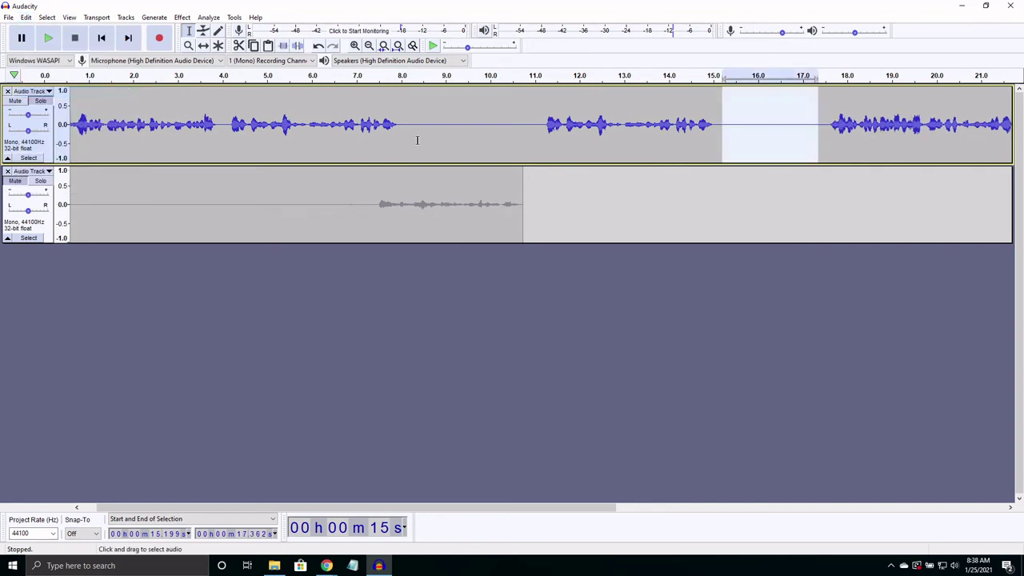